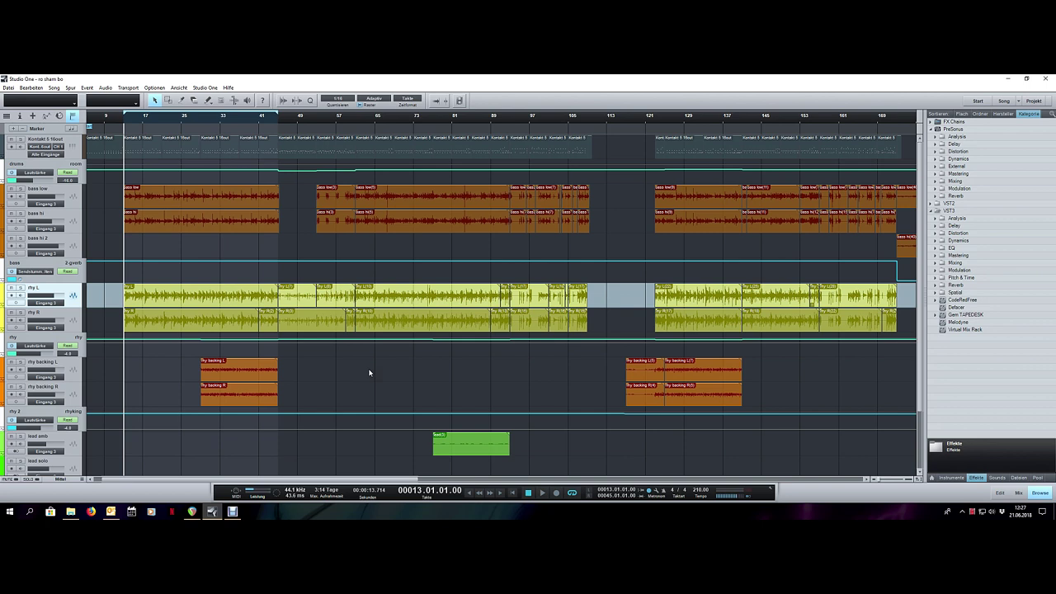
Select the lead solo track, zoom out to the whole song, then zoom in on its start
{"action": "scroll", "coordinate": [370, 371], "scroll_direction": "down", "scroll_amount": 2}
{"action": "left_click", "coordinate": [79, 433]}
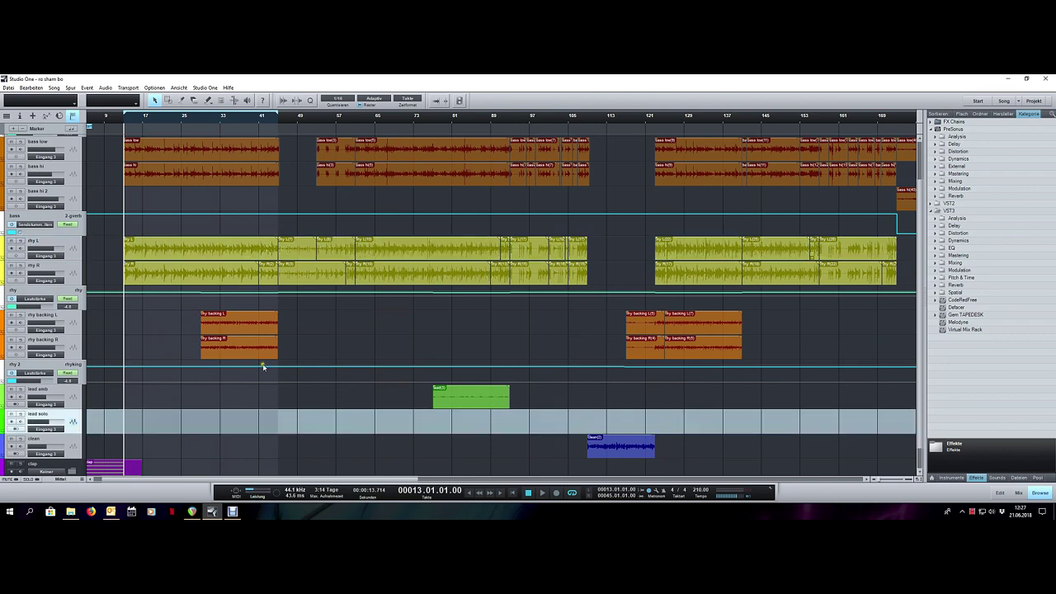
{"action": "key", "text": "w"}
{"action": "key", "text": "w"}
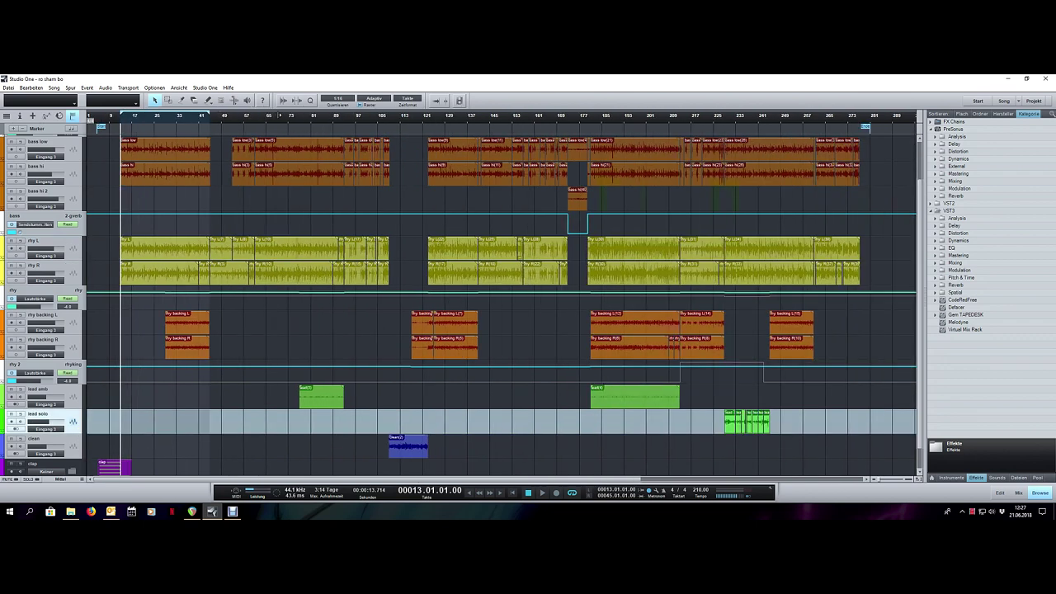
{"action": "key", "text": "e"}
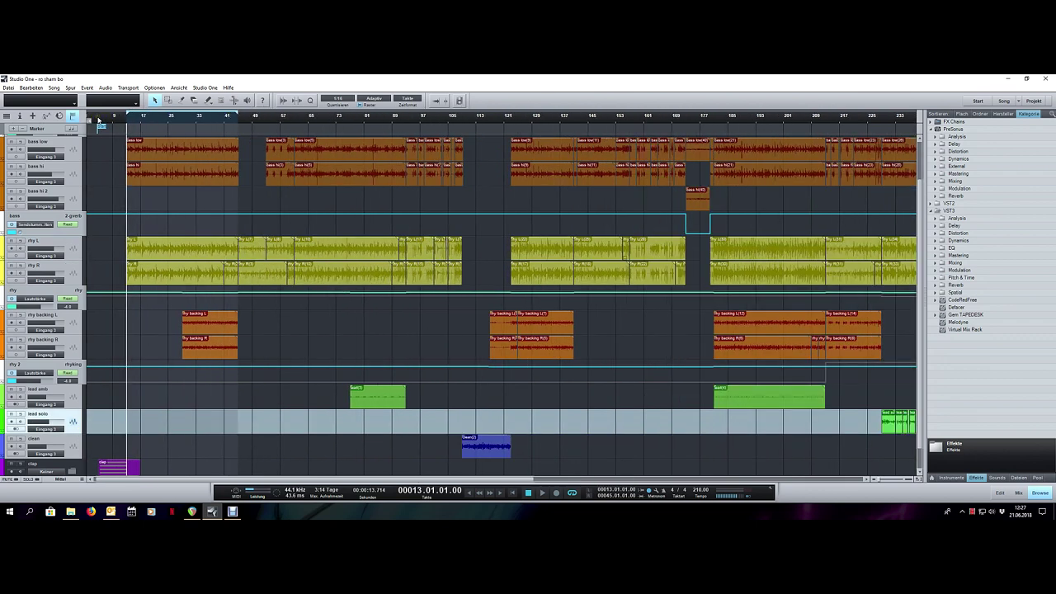
{"action": "key", "text": "e"}
{"action": "key", "text": "e"}
{"action": "key", "text": "e"}
{"action": "scroll", "coordinate": [163, 206], "scroll_direction": "up", "scroll_amount": 2}
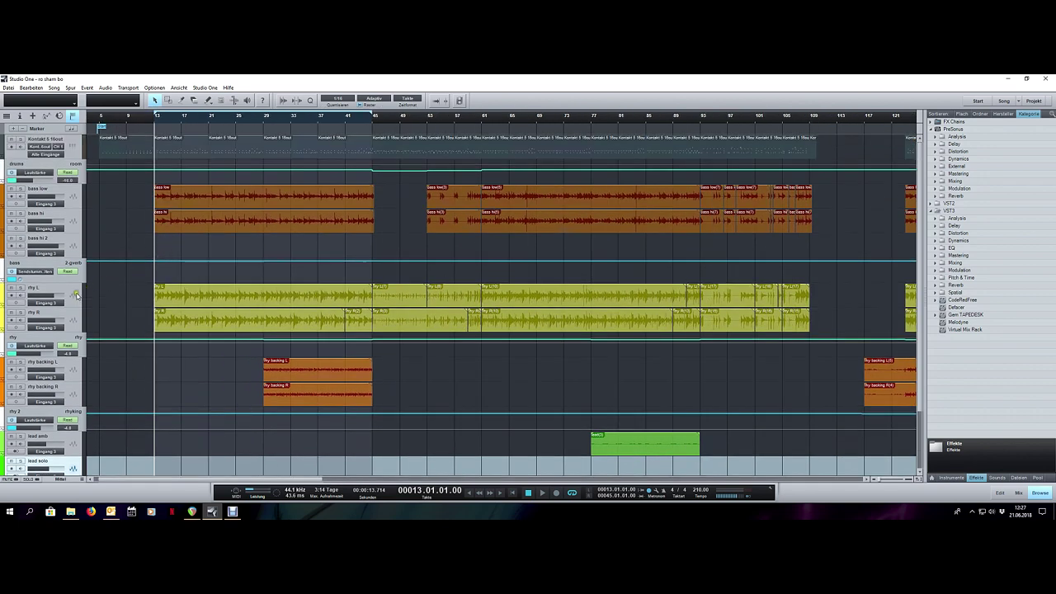
Select the rhy L and rhy R tracks in the arrangement, ending on rhy L
{"action": "left_click", "coordinate": [76, 294]}
{"action": "left_click_drag", "start_coordinate": [481, 245], "coordinate": [404, 245]}
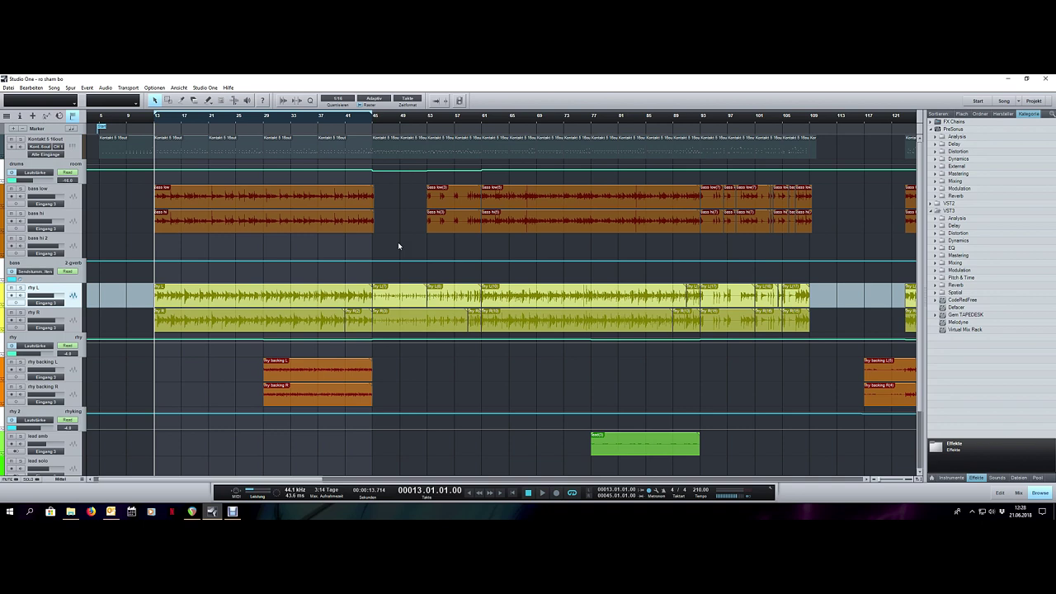
{"action": "left_click", "coordinate": [78, 321]}
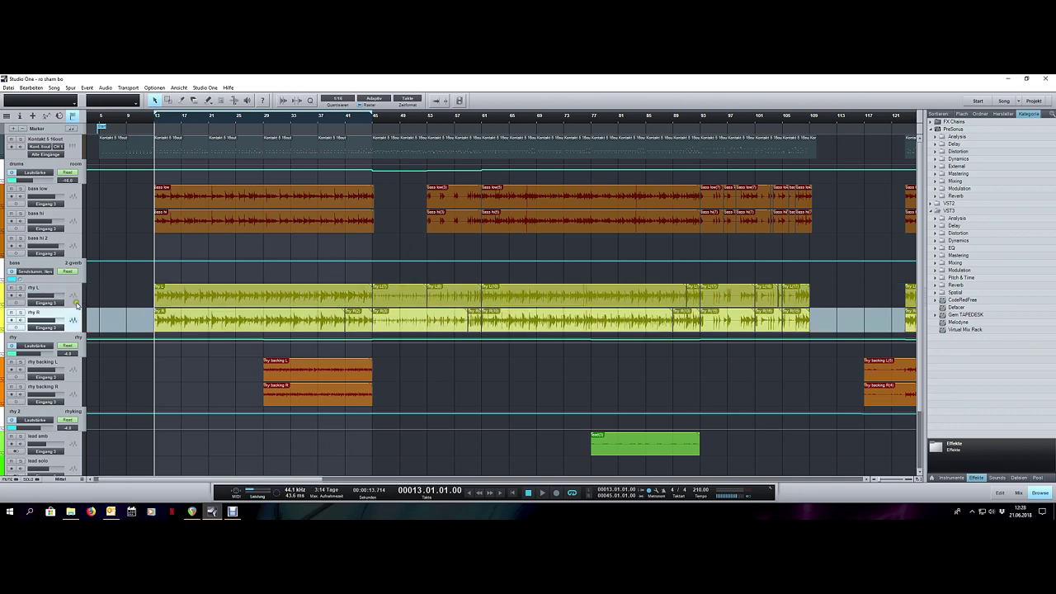
{"action": "left_click", "coordinate": [77, 303]}
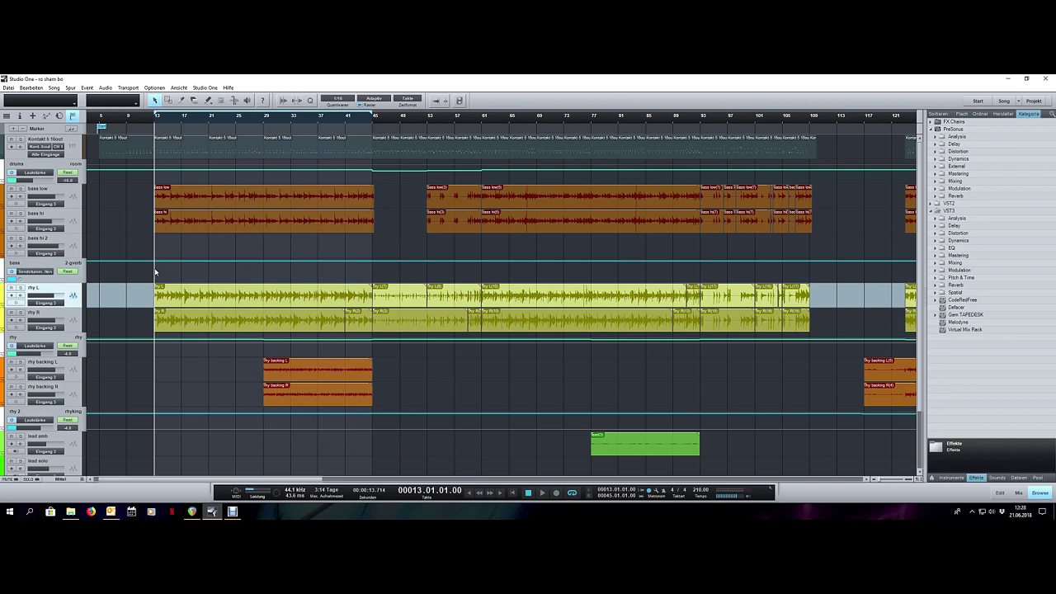
{"action": "left_click_drag", "start_coordinate": [154, 272], "coordinate": [186, 267]}
Show the mixer console with F3 and compare the rhy bus, rhy L and rhy R channels
{"action": "key", "text": "F3"}
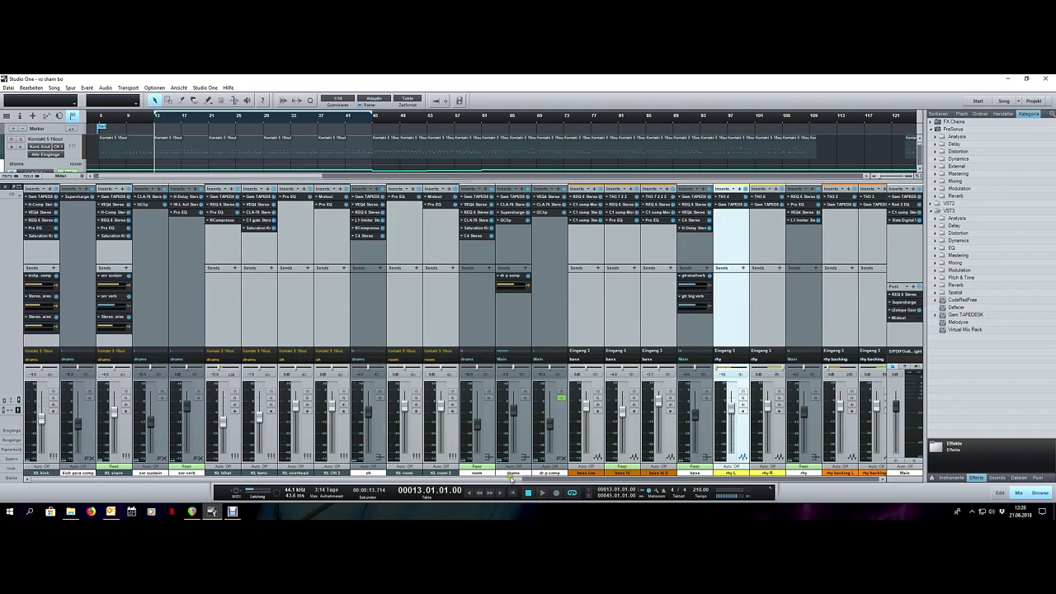
{"action": "left_click_drag", "start_coordinate": [510, 477], "coordinate": [605, 459]}
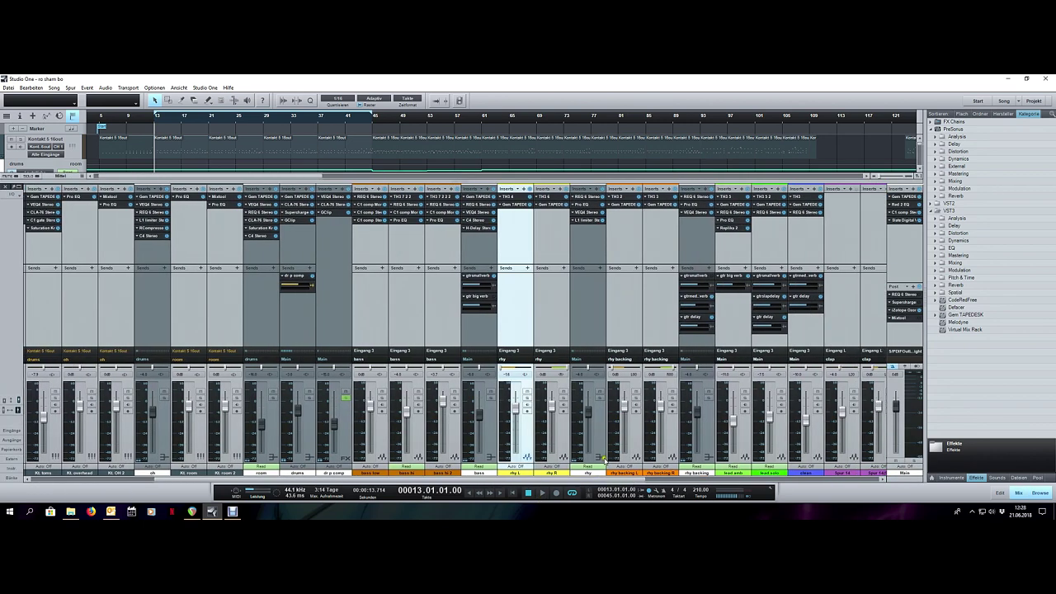
{"action": "left_click", "coordinate": [599, 448]}
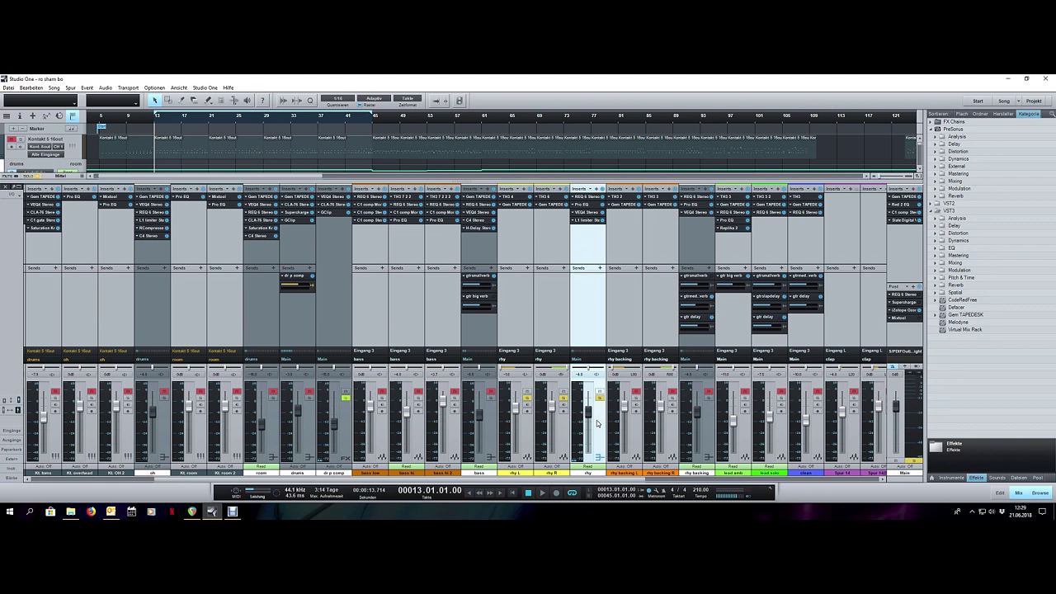
{"action": "left_click", "coordinate": [562, 249]}
{"action": "left_click", "coordinate": [515, 250]}
{"action": "left_click", "coordinate": [586, 244]}
{"action": "left_click", "coordinate": [554, 445]}
{"action": "left_click", "coordinate": [526, 435]}
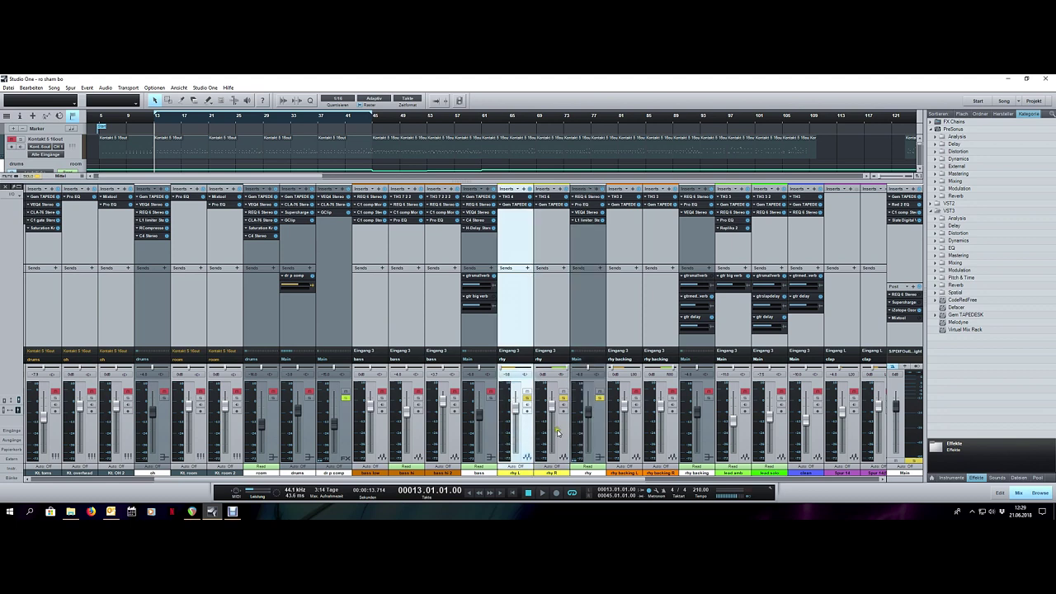
{"action": "left_click", "coordinate": [560, 432]}
{"action": "left_click", "coordinate": [598, 433]}
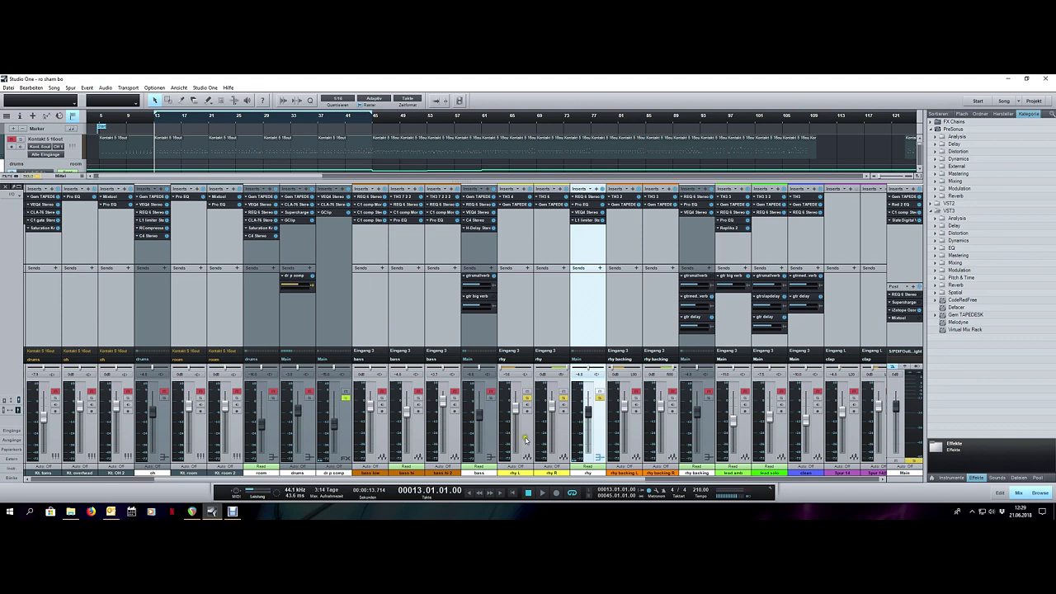
Alternate between the rhy L and rhy R channel strips, finishing on rhy L
{"action": "left_click", "coordinate": [526, 439]}
{"action": "left_click", "coordinate": [565, 435]}
{"action": "left_click", "coordinate": [529, 434]}
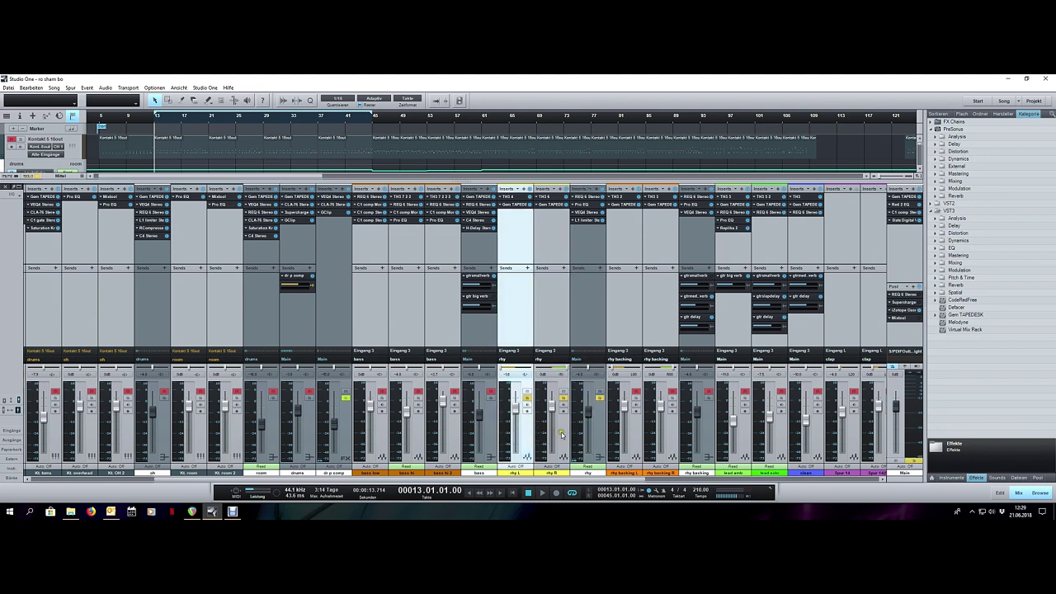
{"action": "left_click", "coordinate": [562, 432]}
{"action": "left_click", "coordinate": [529, 434]}
{"action": "left_click", "coordinate": [557, 201]}
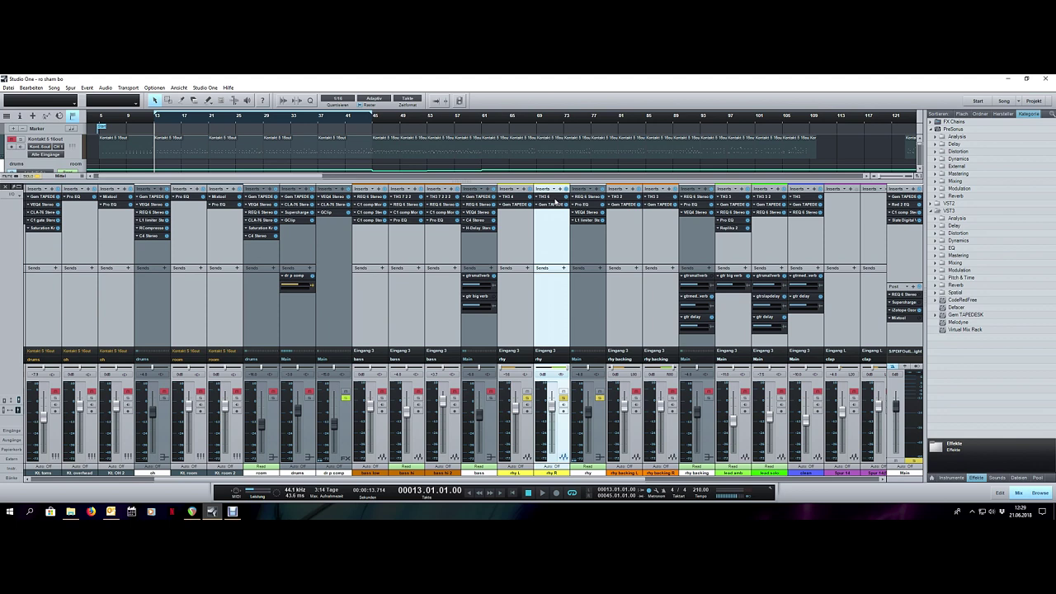
{"action": "left_click", "coordinate": [520, 231]}
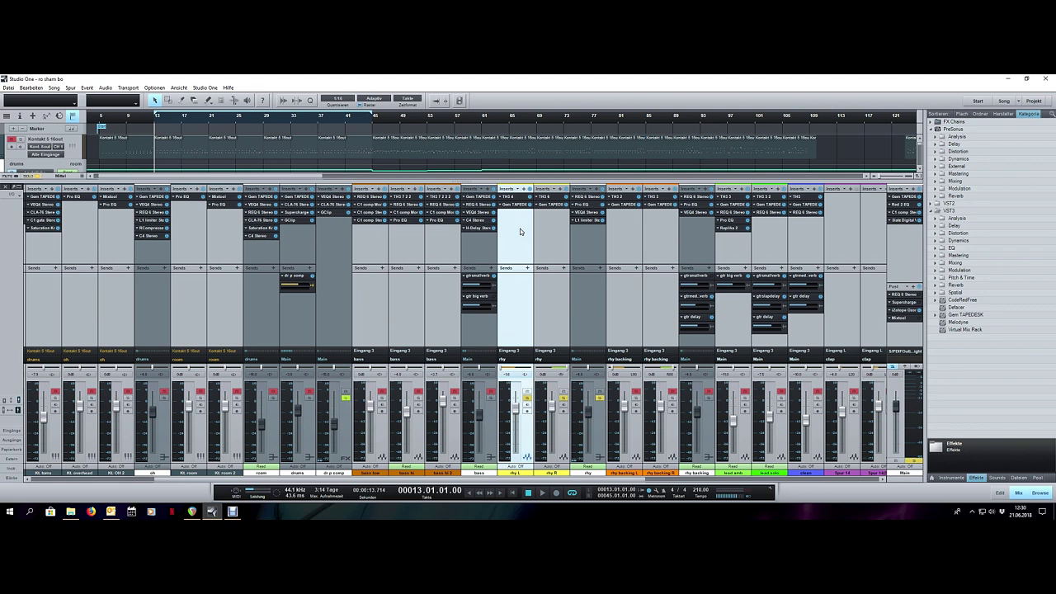
{"action": "left_click", "coordinate": [553, 231]}
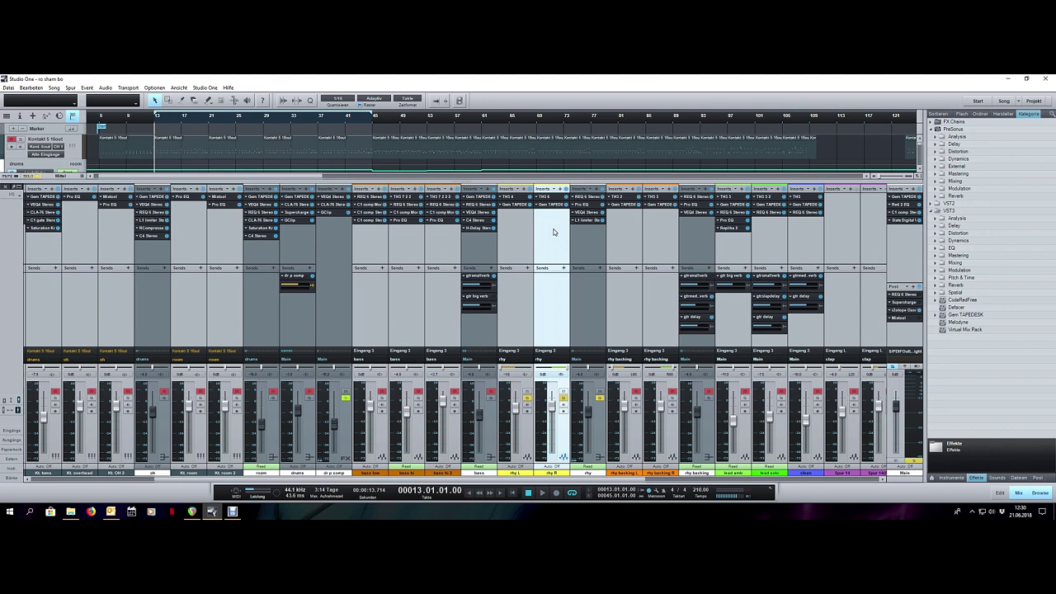
{"action": "left_click", "coordinate": [513, 212]}
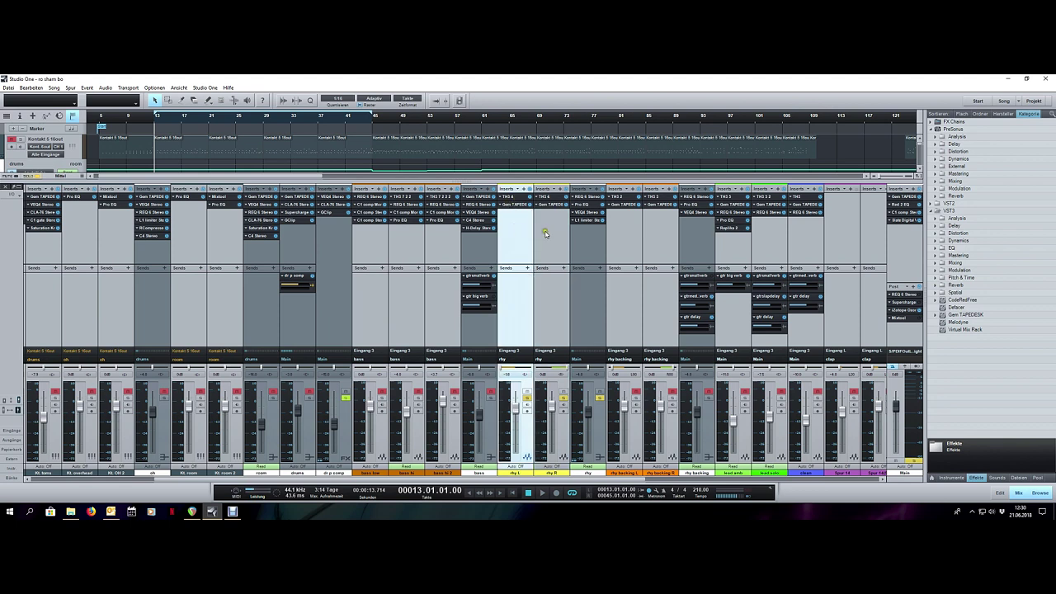
Open rhy L's TH3 amp and pan the rig past the cabinet to its two Parametric EQs
{"action": "left_click", "coordinate": [525, 240]}
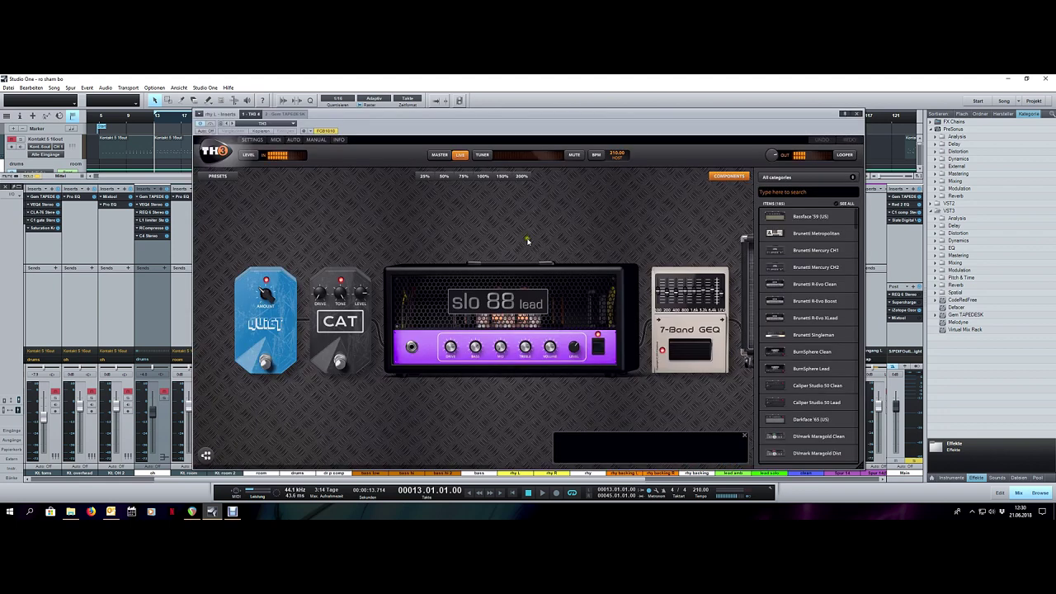
{"action": "left_click_drag", "start_coordinate": [523, 223], "coordinate": [464, 223]}
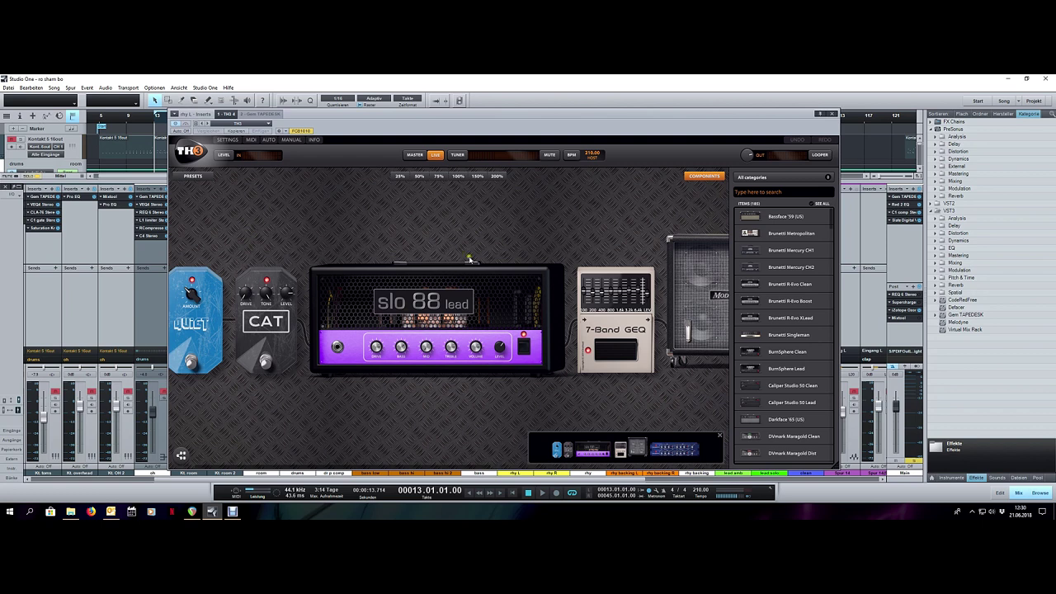
{"action": "left_click_drag", "start_coordinate": [475, 224], "coordinate": [391, 218]}
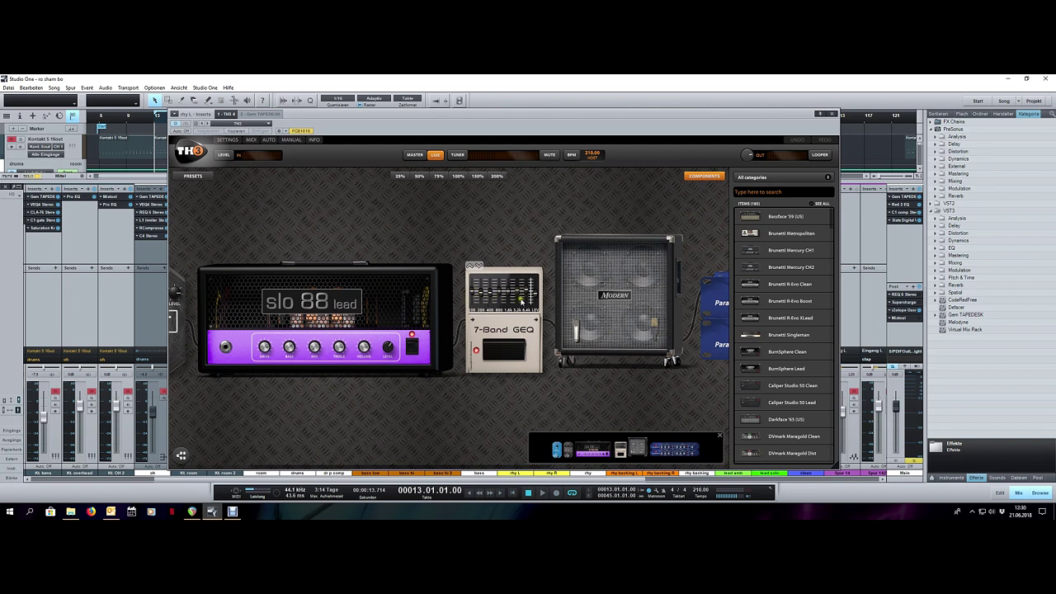
{"action": "left_click_drag", "start_coordinate": [517, 228], "coordinate": [404, 236]}
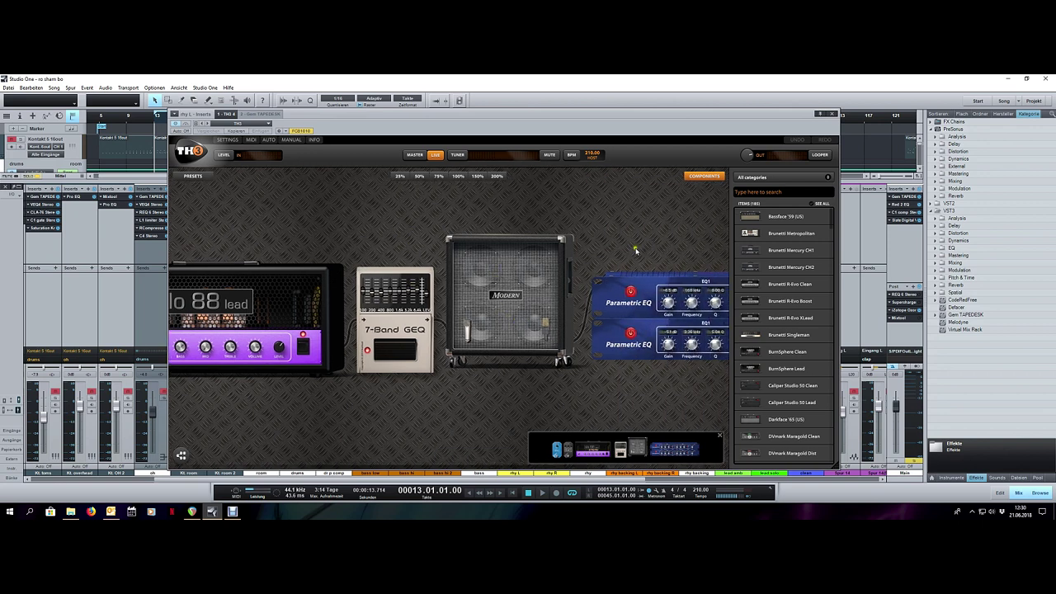
{"action": "left_click_drag", "start_coordinate": [605, 203], "coordinate": [413, 206]}
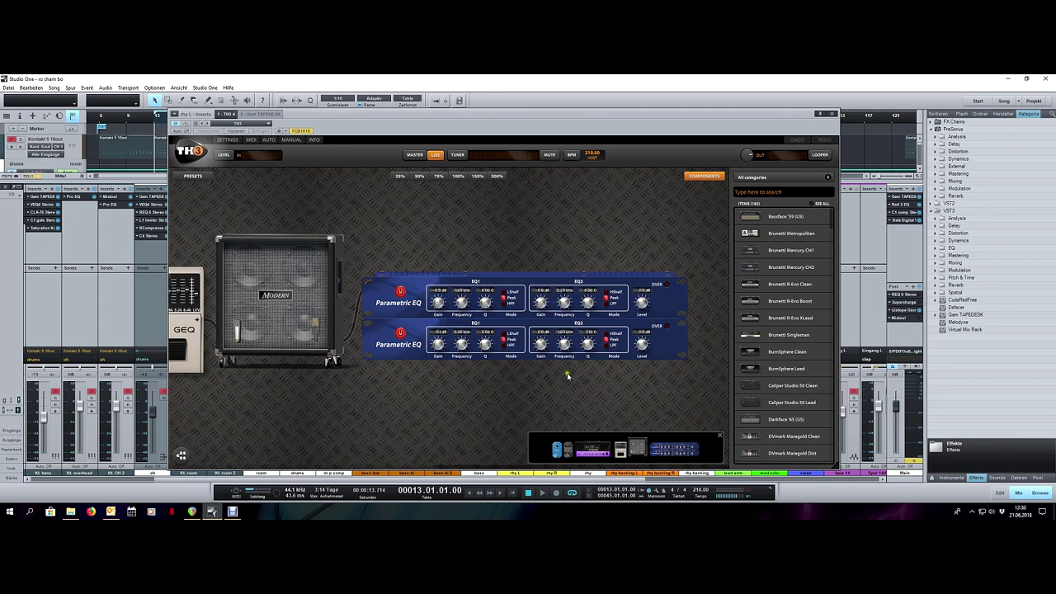
Check rhy L's Gem TapeDesk insert, then close the plugin window
{"action": "scroll", "coordinate": [462, 396], "scroll_direction": "up", "scroll_amount": 3}
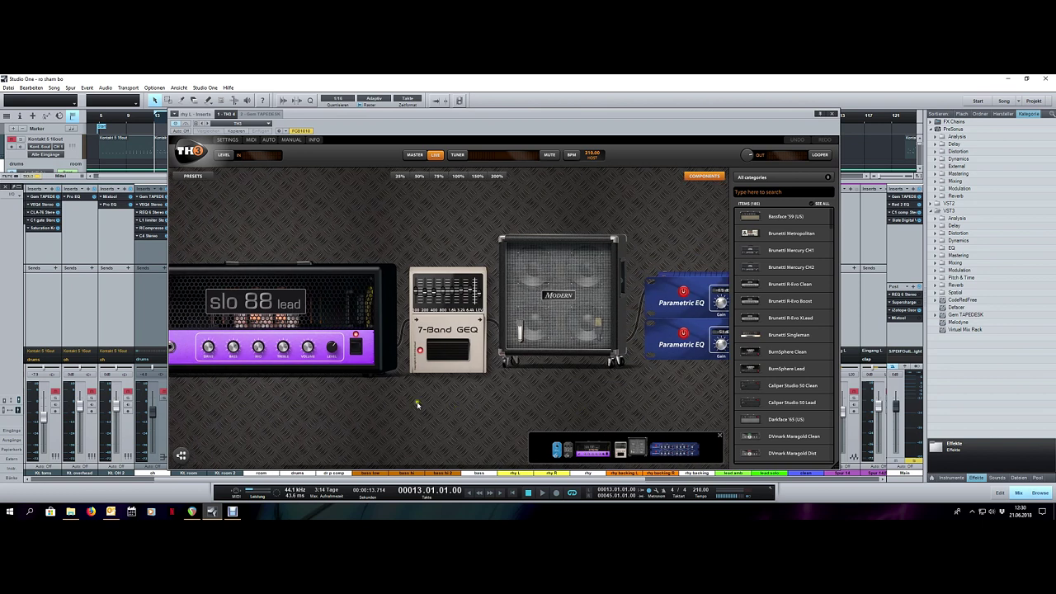
{"action": "left_click_drag", "start_coordinate": [417, 404], "coordinate": [563, 398]}
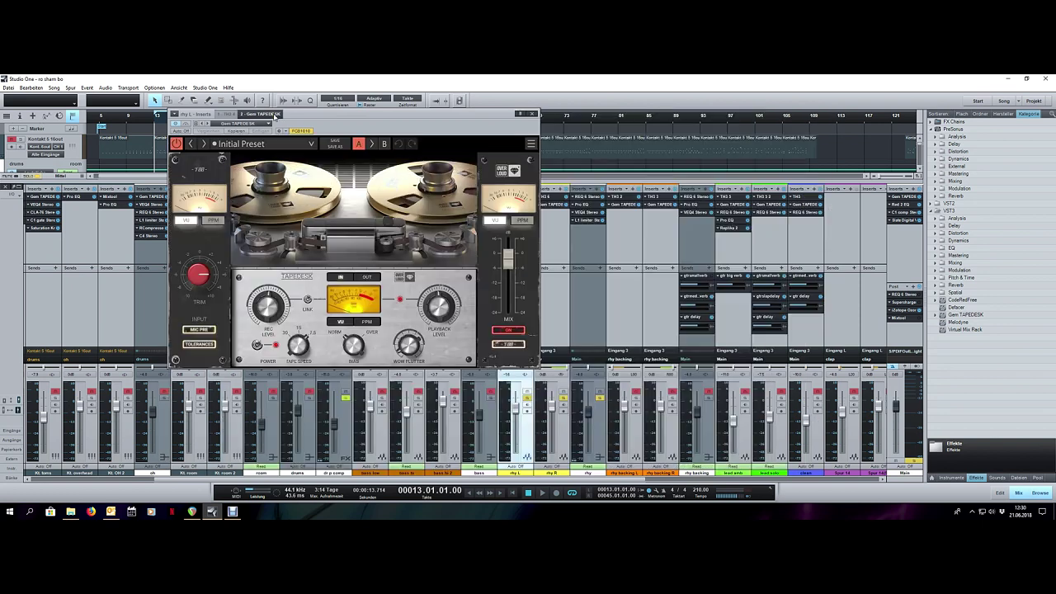
{"action": "left_click", "coordinate": [261, 113]}
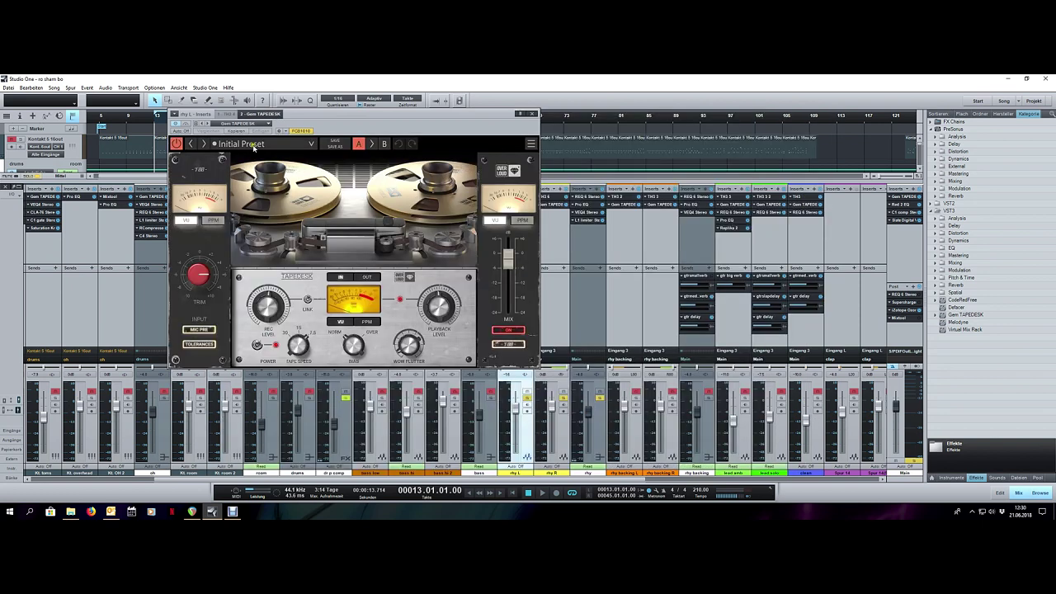
{"action": "left_click", "coordinate": [532, 113]}
Open rhy R's TH3 amp and pan from its pedals to the cabinet and Parametric EQs
{"action": "left_click", "coordinate": [550, 238]}
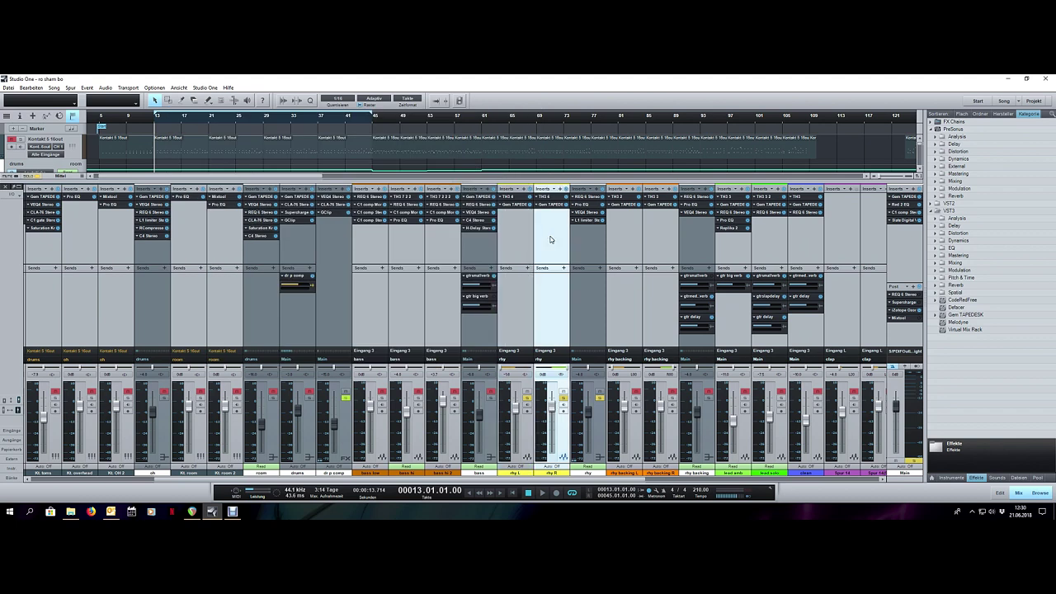
{"action": "left_click", "coordinate": [544, 196]}
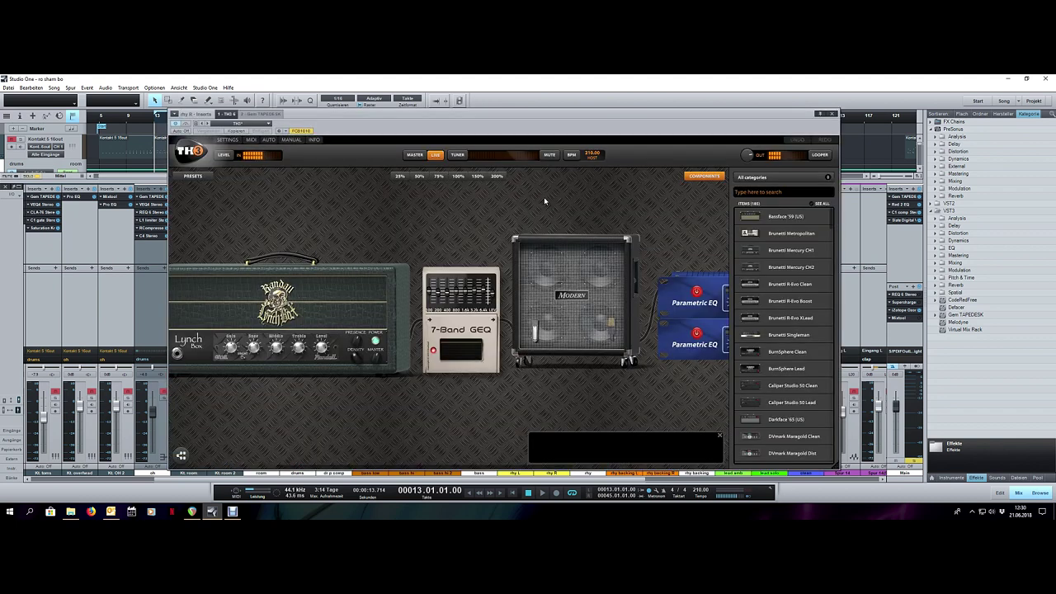
{"action": "left_click_drag", "start_coordinate": [335, 216], "coordinate": [454, 205]}
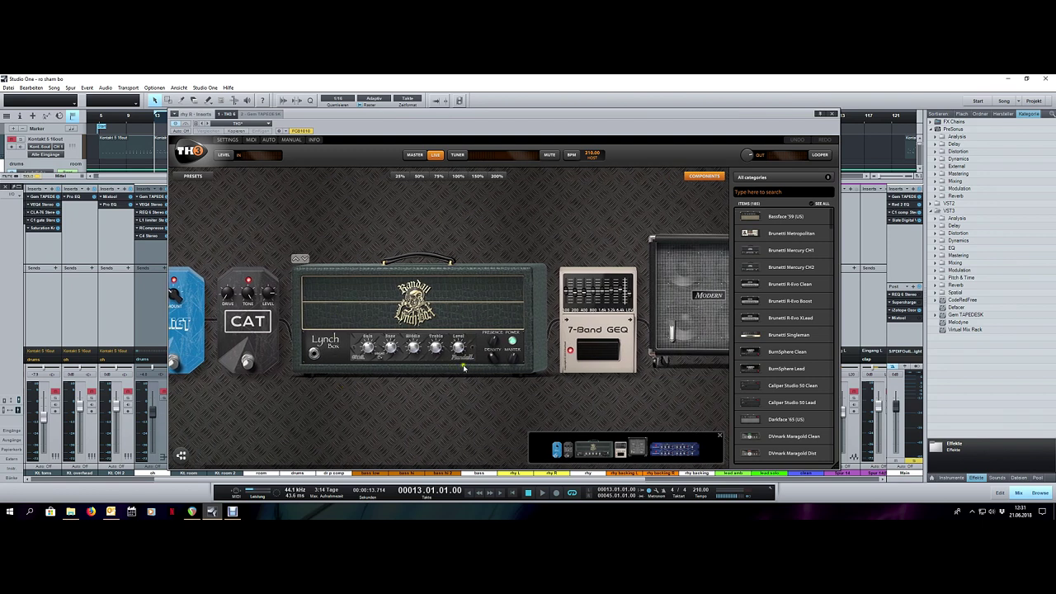
{"action": "scroll", "coordinate": [358, 395], "scroll_direction": "down", "scroll_amount": 1}
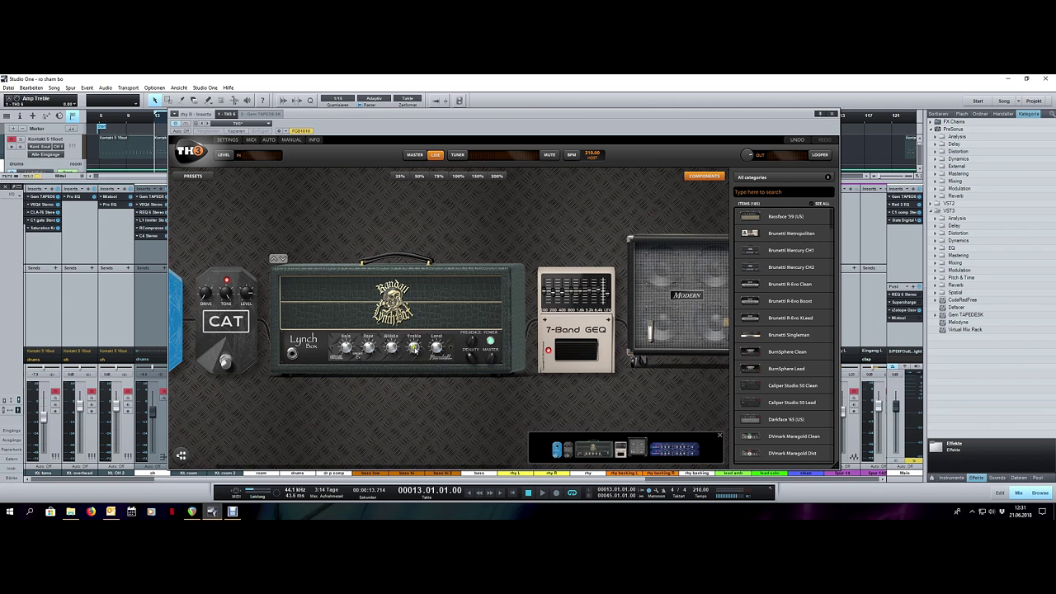
{"action": "left_click_drag", "start_coordinate": [553, 228], "coordinate": [396, 229]}
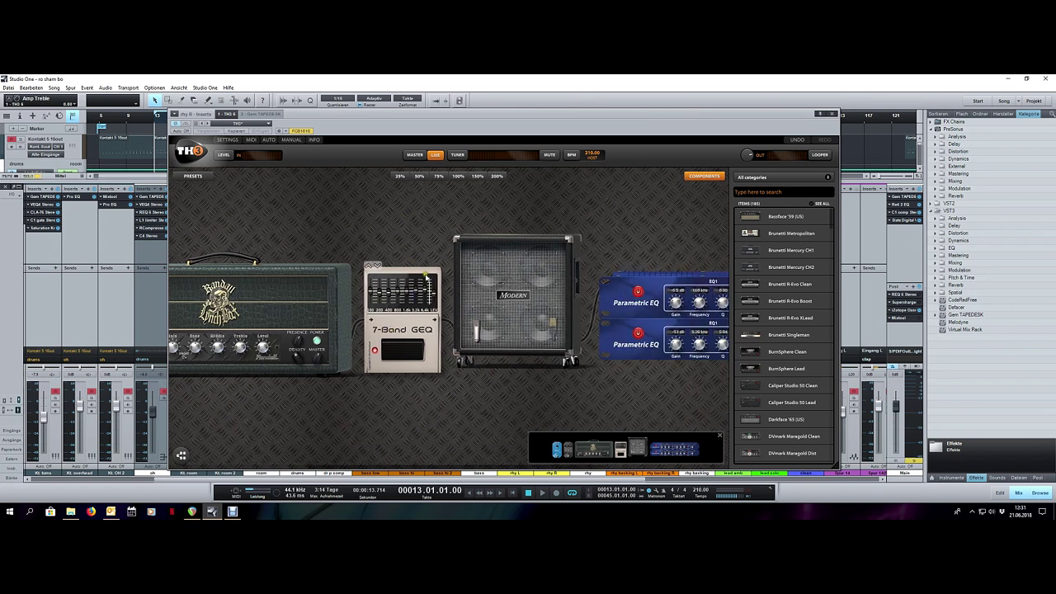
{"action": "left_click_drag", "start_coordinate": [525, 198], "coordinate": [463, 198]}
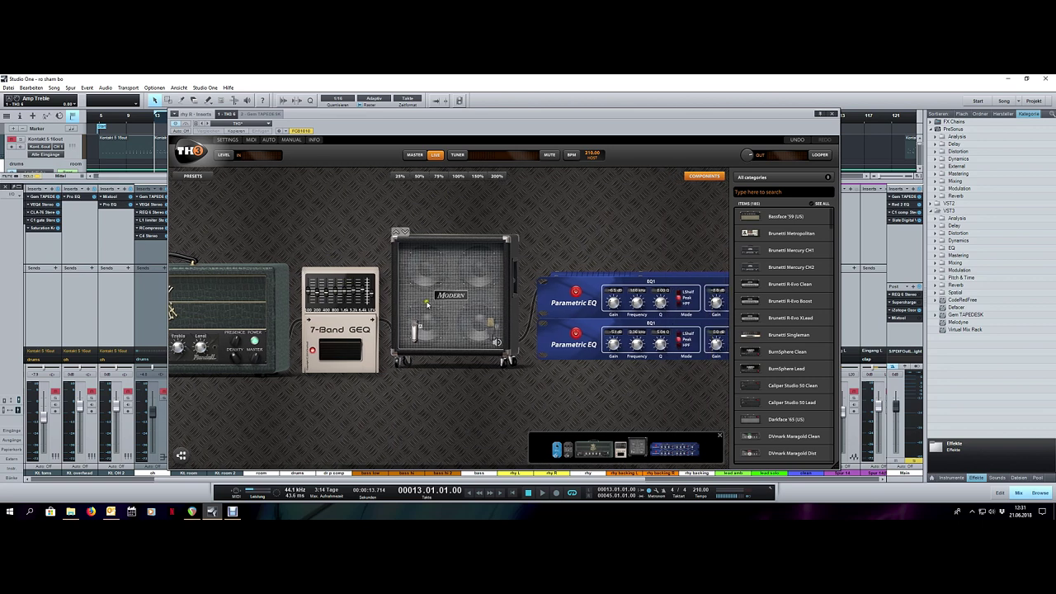
{"action": "left_click_drag", "start_coordinate": [619, 209], "coordinate": [427, 217]}
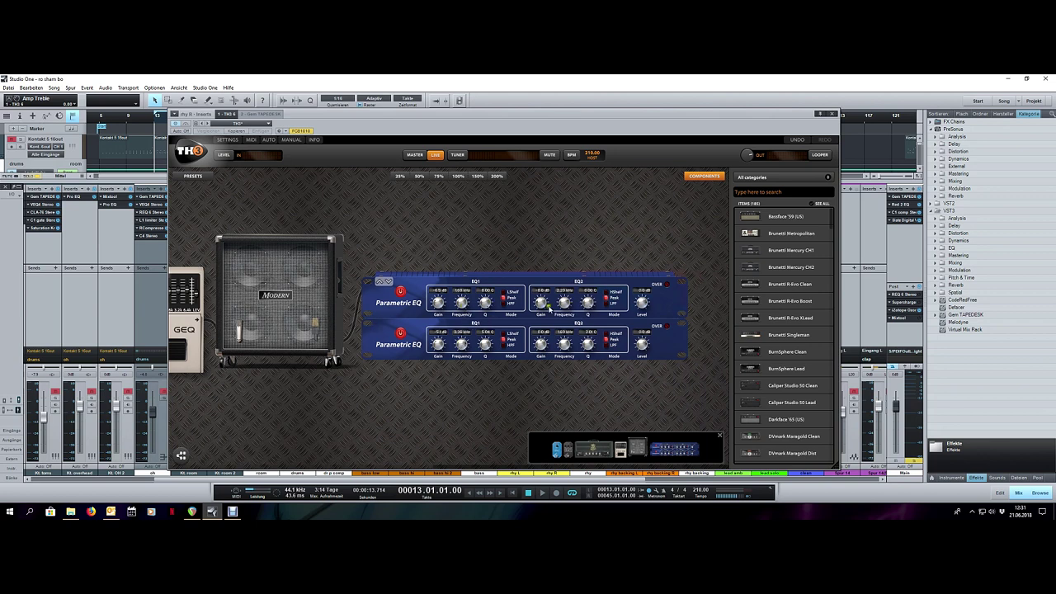
Inspect the Quiet and CAT pedals and the Modern cabinet, shifting the TH3 window slightly left
{"action": "scroll", "coordinate": [567, 330], "scroll_direction": "up", "scroll_amount": 10}
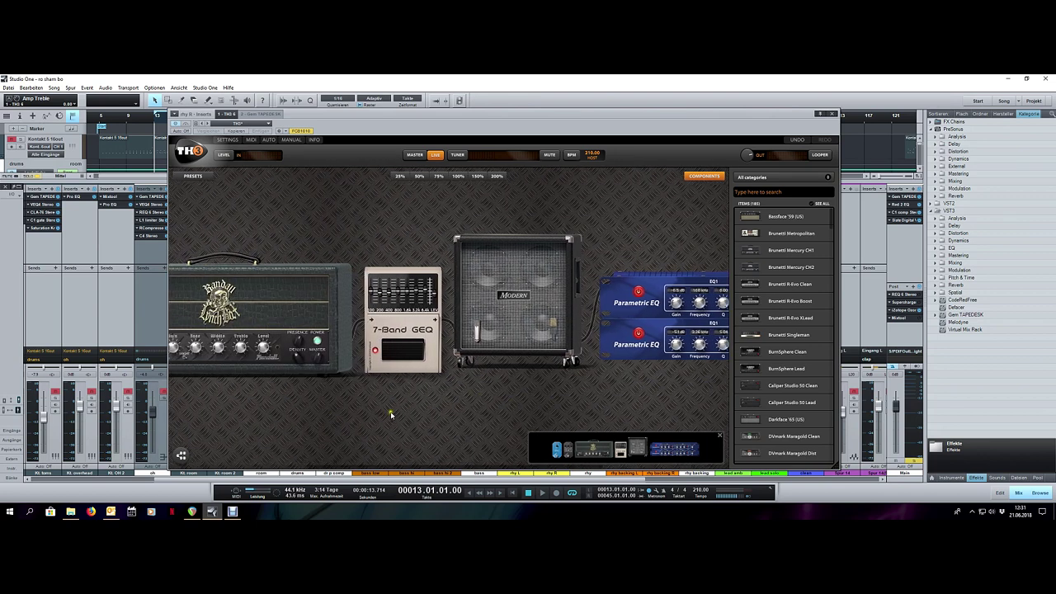
{"action": "left_click_drag", "start_coordinate": [282, 421], "coordinate": [537, 407]}
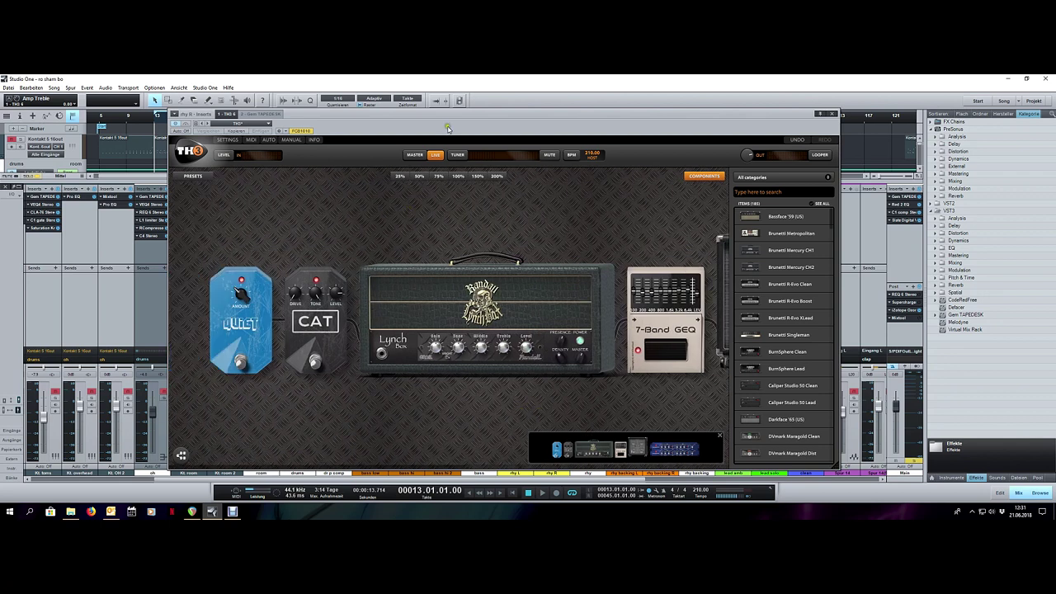
{"action": "left_click_drag", "start_coordinate": [449, 123], "coordinate": [425, 130]}
{"action": "mouse_move", "coordinate": [468, 305]}
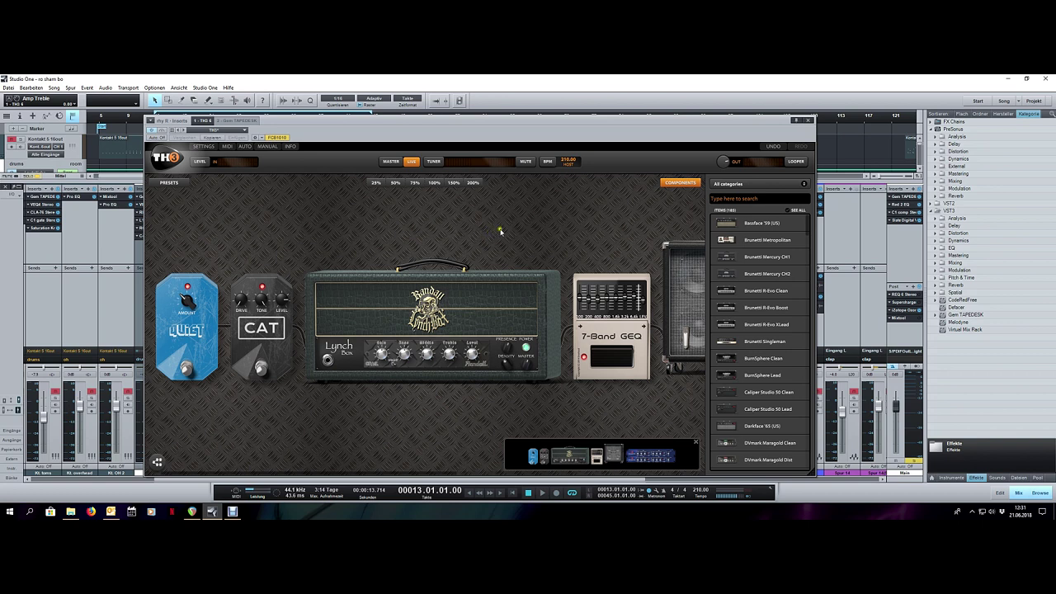
{"action": "left_click_drag", "start_coordinate": [498, 231], "coordinate": [414, 231]}
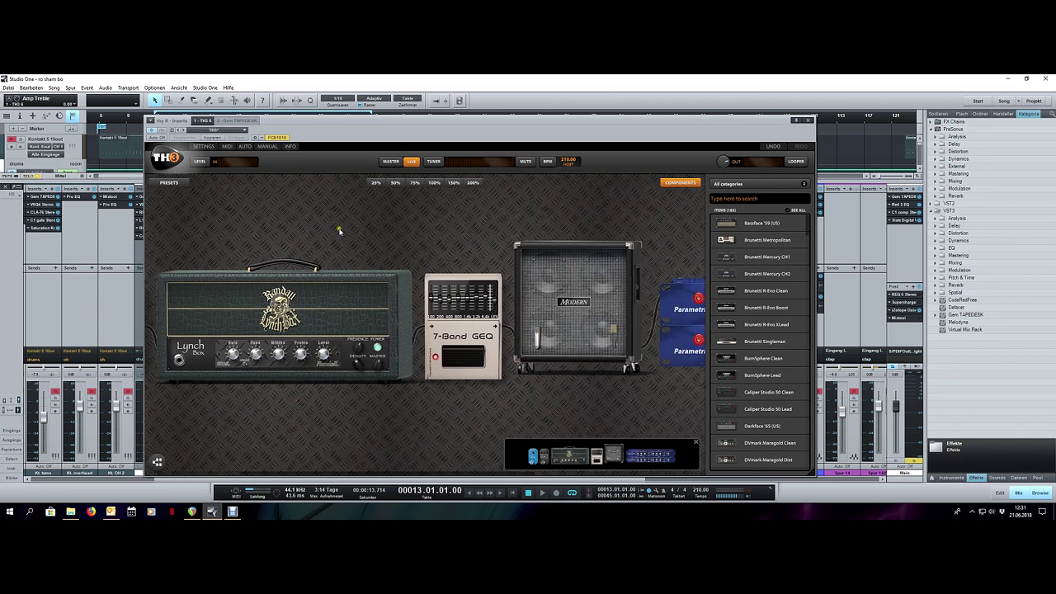
{"action": "left_click_drag", "start_coordinate": [303, 226], "coordinate": [413, 228]}
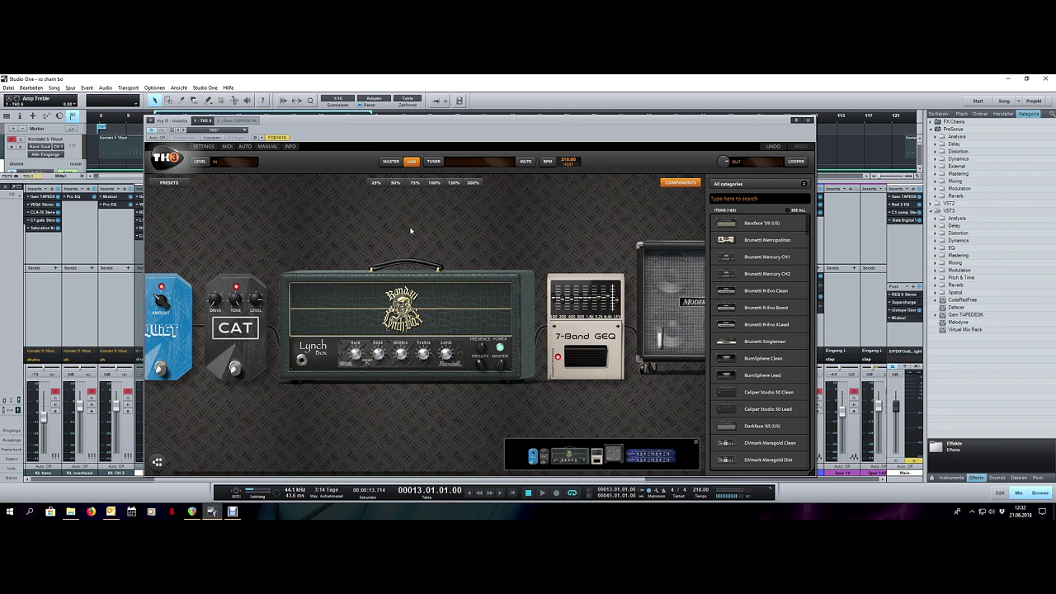
Close the TH3 window, select rhy L, rhy R and the rhy bus, and play the rhythm guitars
{"action": "left_click", "coordinate": [807, 120]}
{"action": "left_click", "coordinate": [528, 328]}
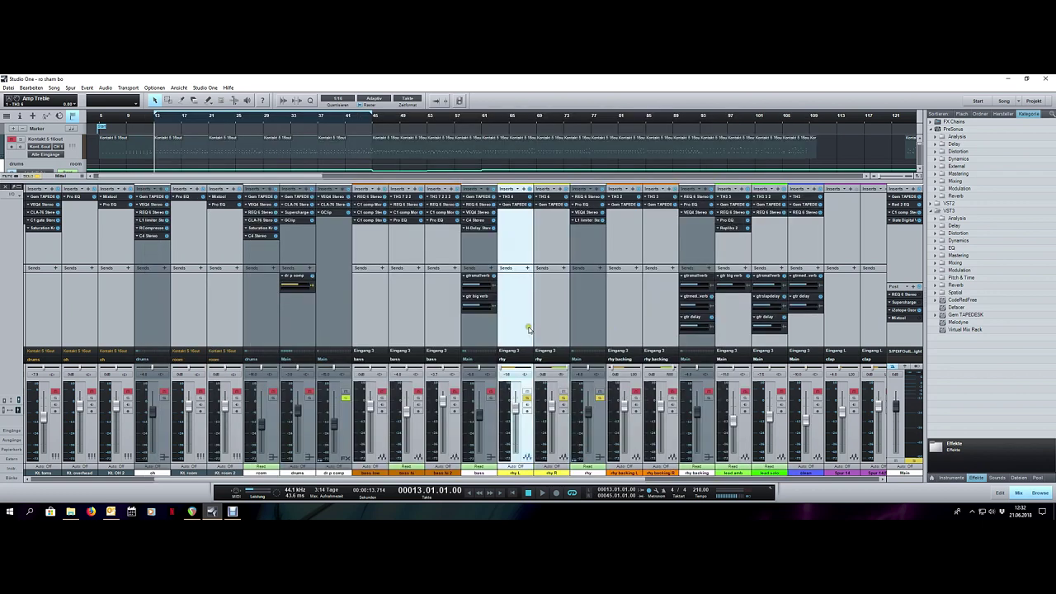
{"action": "left_click", "coordinate": [547, 328]}
{"action": "left_click", "coordinate": [588, 321]}
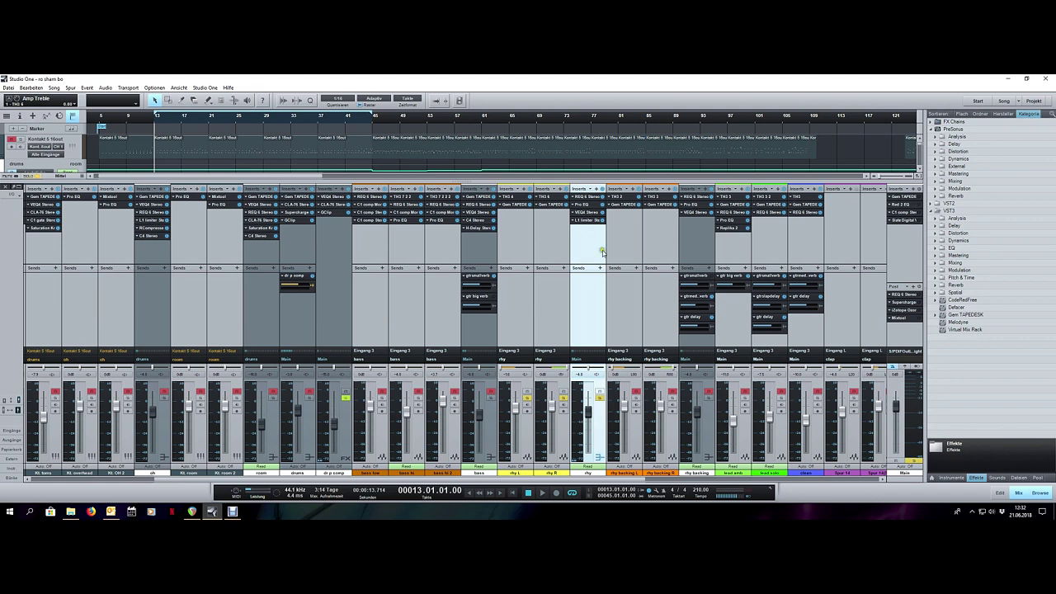
{"action": "key", "text": "space"}
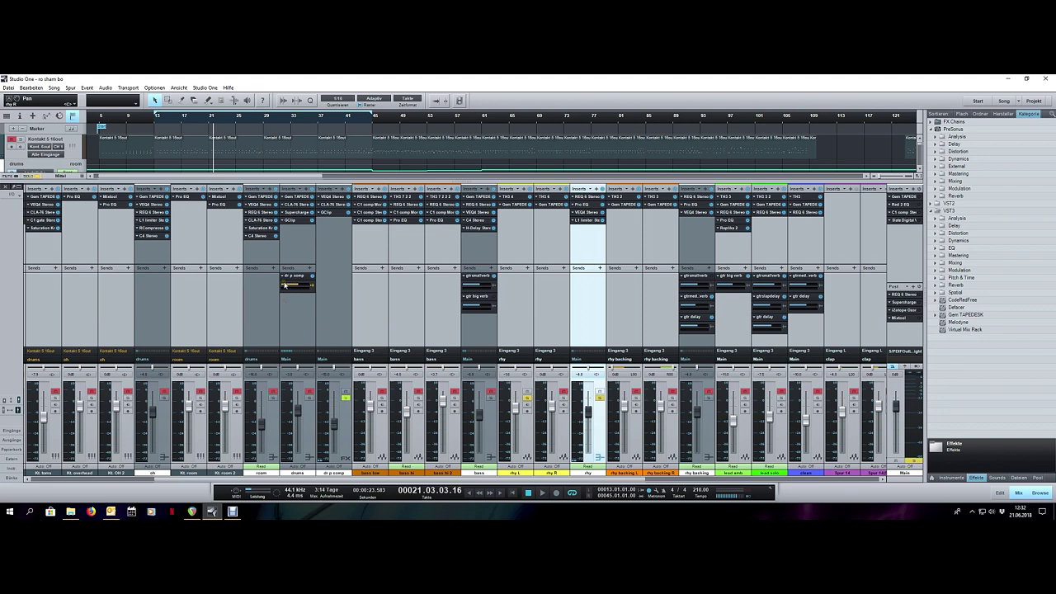
{"action": "key", "text": "space"}
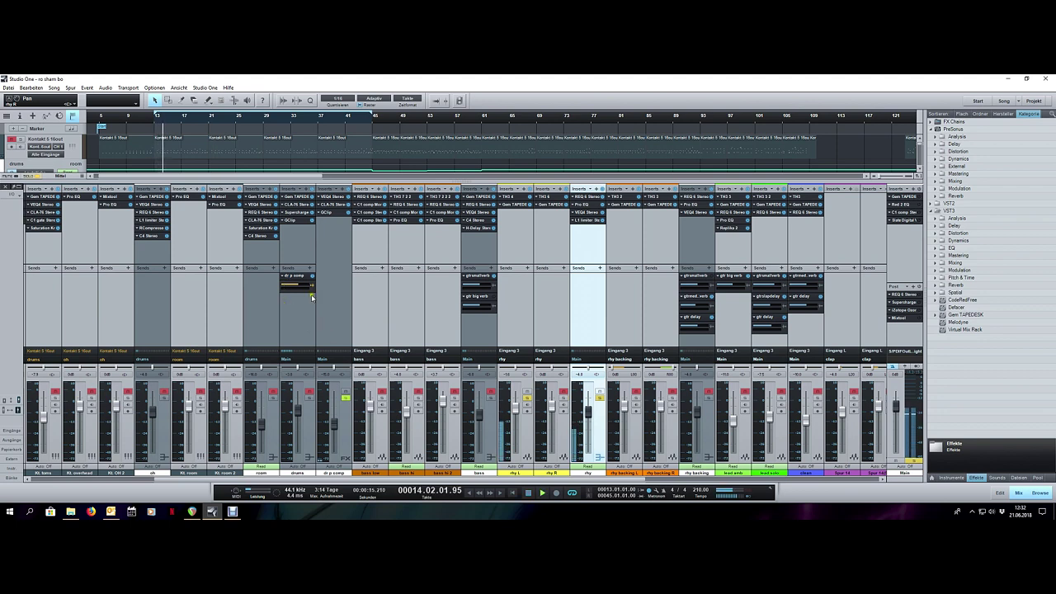
Toggle between the rhy L and rhy R channels while briefly auditioning playback
{"action": "left_click", "coordinate": [525, 434]}
{"action": "left_click", "coordinate": [557, 436]}
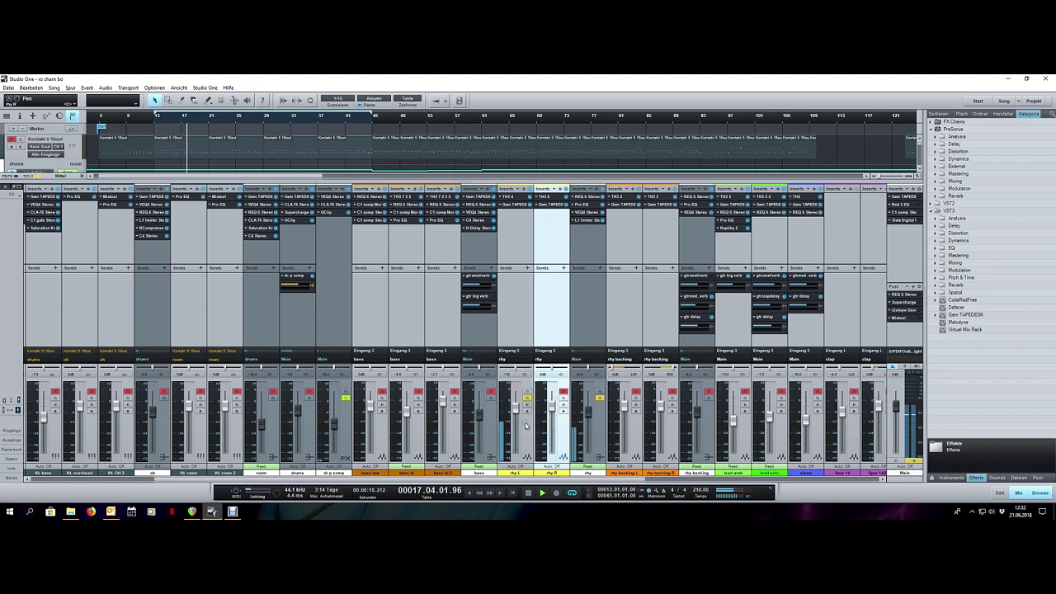
{"action": "left_click", "coordinate": [526, 427]}
{"action": "left_click", "coordinate": [563, 405]}
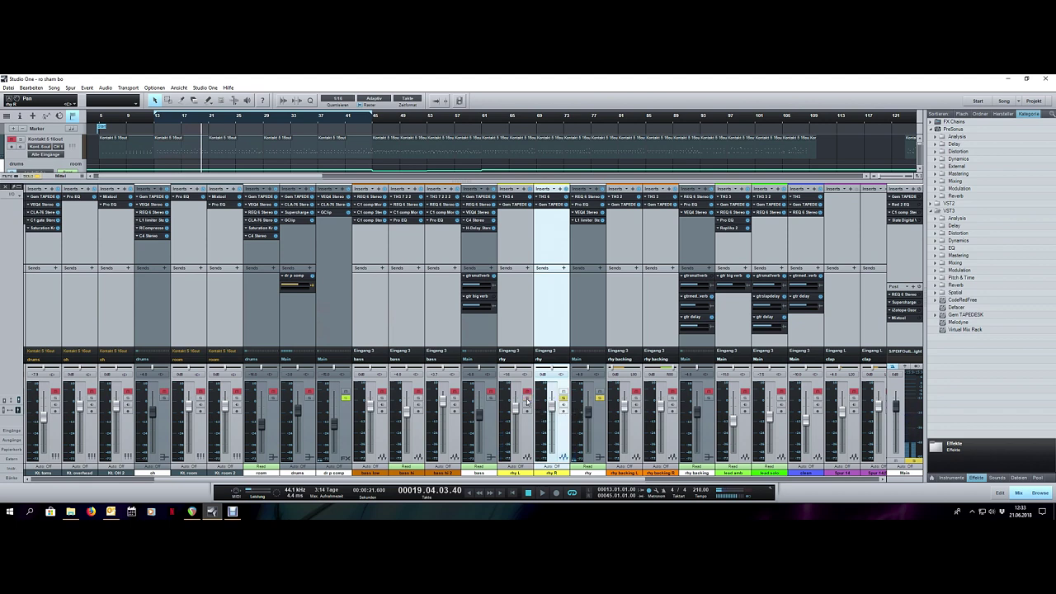
{"action": "key", "text": "space"}
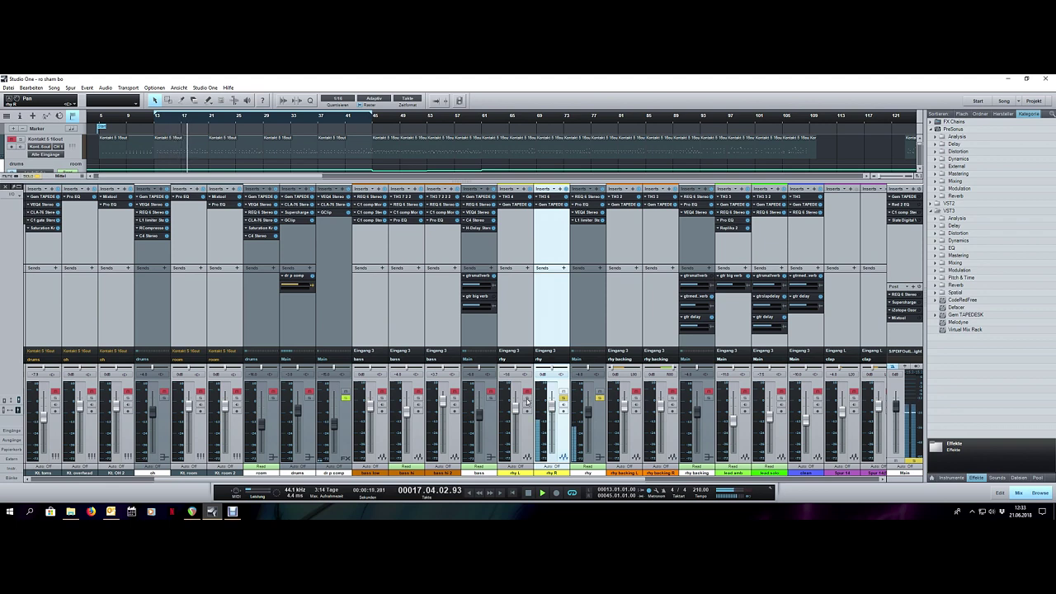
{"action": "key", "text": "space"}
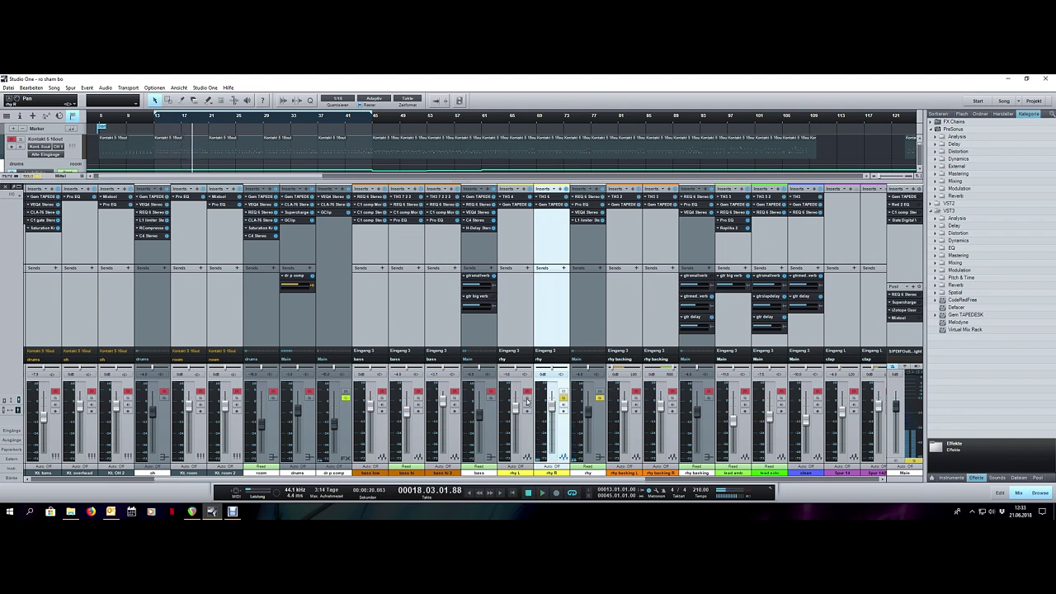
Pan rhy L hard left to L92, select the rhy bus, and return to the song start
{"action": "left_click_drag", "start_coordinate": [515, 370], "coordinate": [501, 370]}
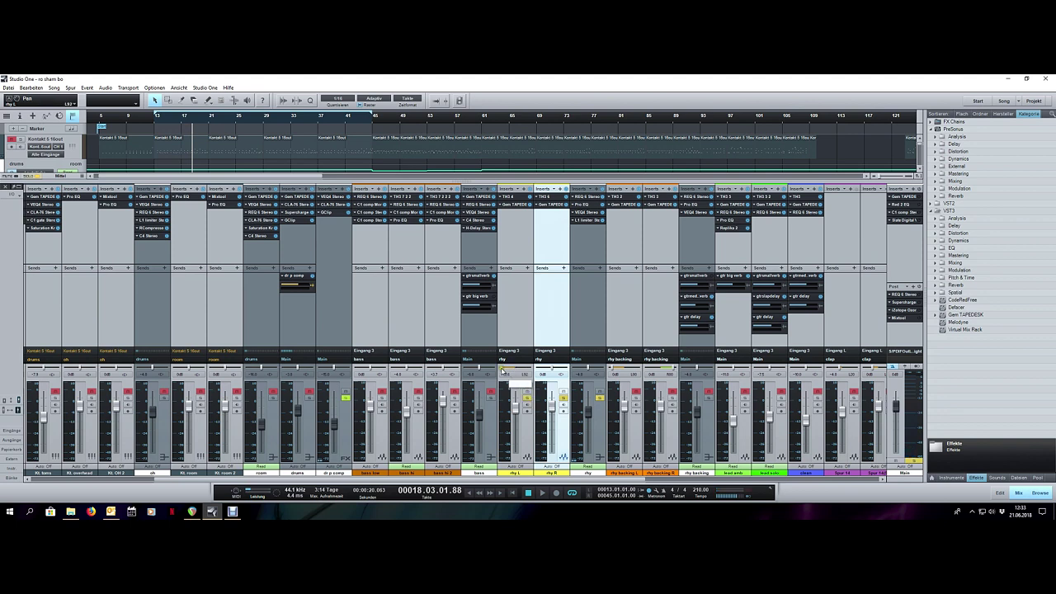
{"action": "left_click", "coordinate": [591, 340]}
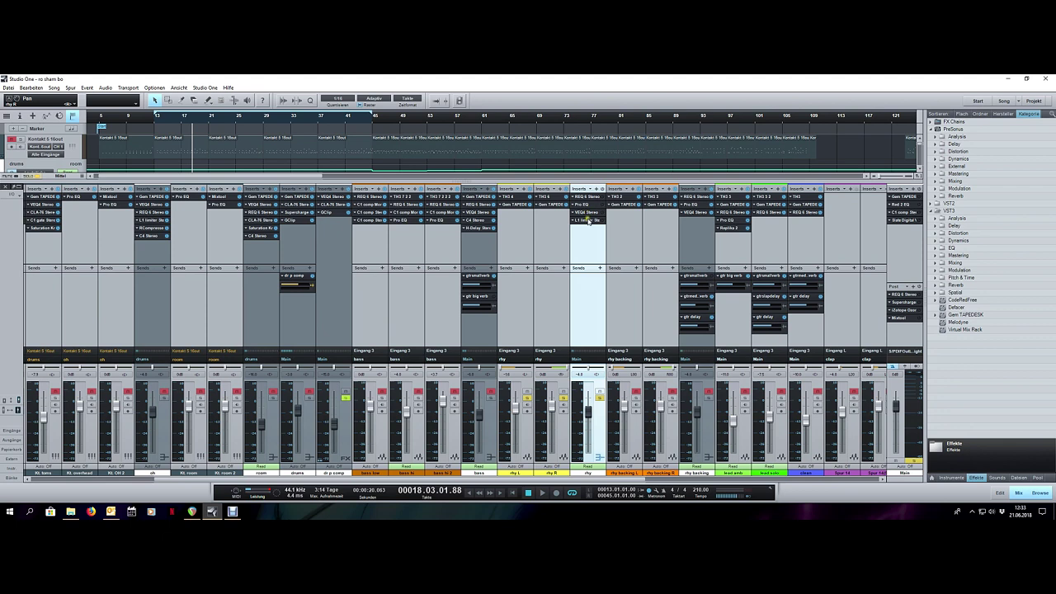
{"action": "key", "text": "space"}
{"action": "key", "text": "space"}
{"action": "left_click", "coordinate": [589, 198]}
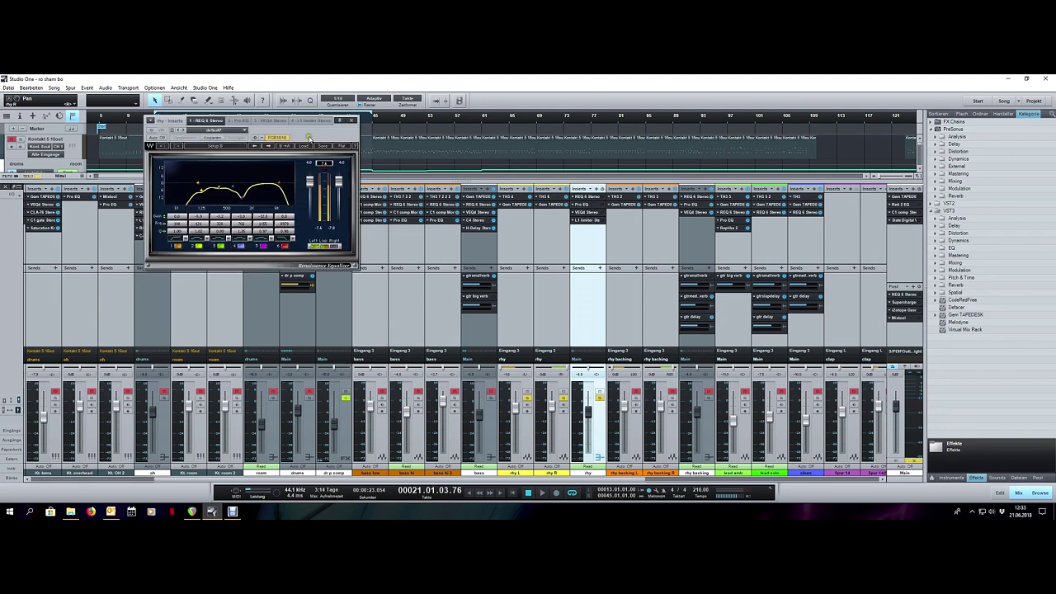
{"action": "left_click_drag", "start_coordinate": [309, 136], "coordinate": [432, 235]}
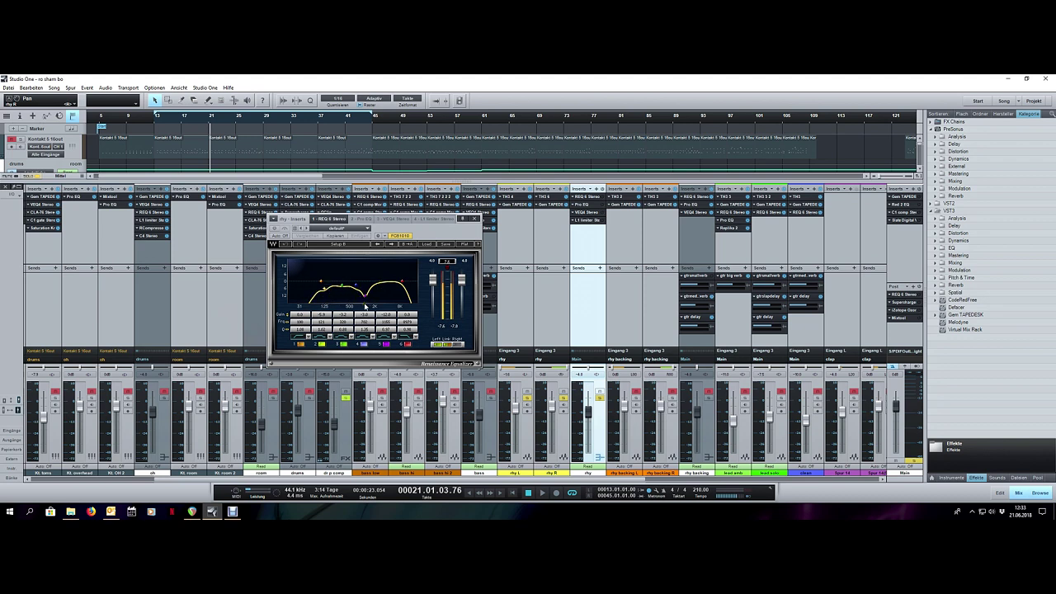
{"action": "left_click_drag", "start_coordinate": [438, 234], "coordinate": [438, 227]}
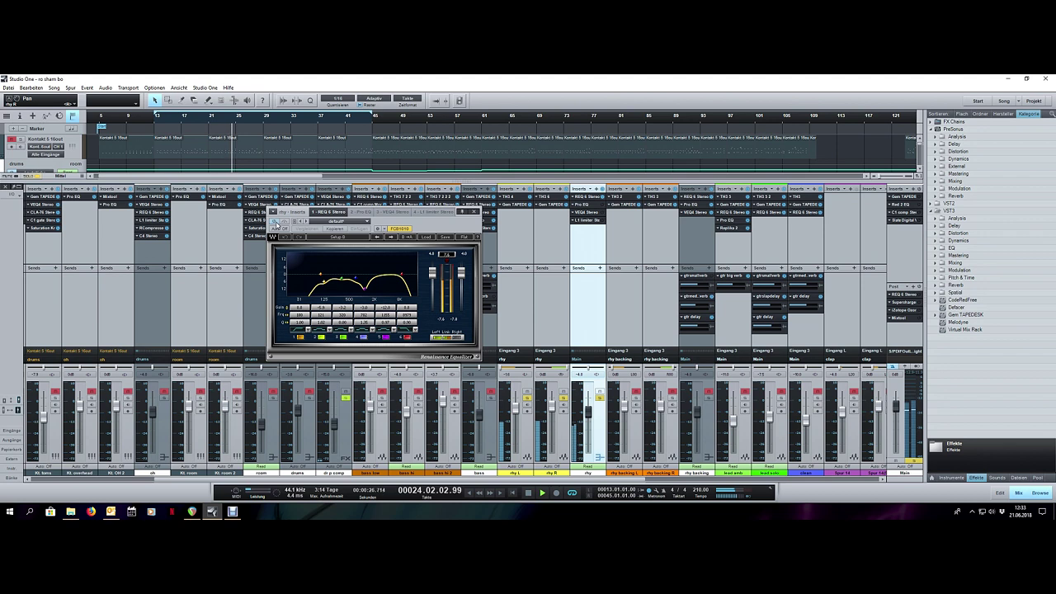
{"action": "key", "text": "space"}
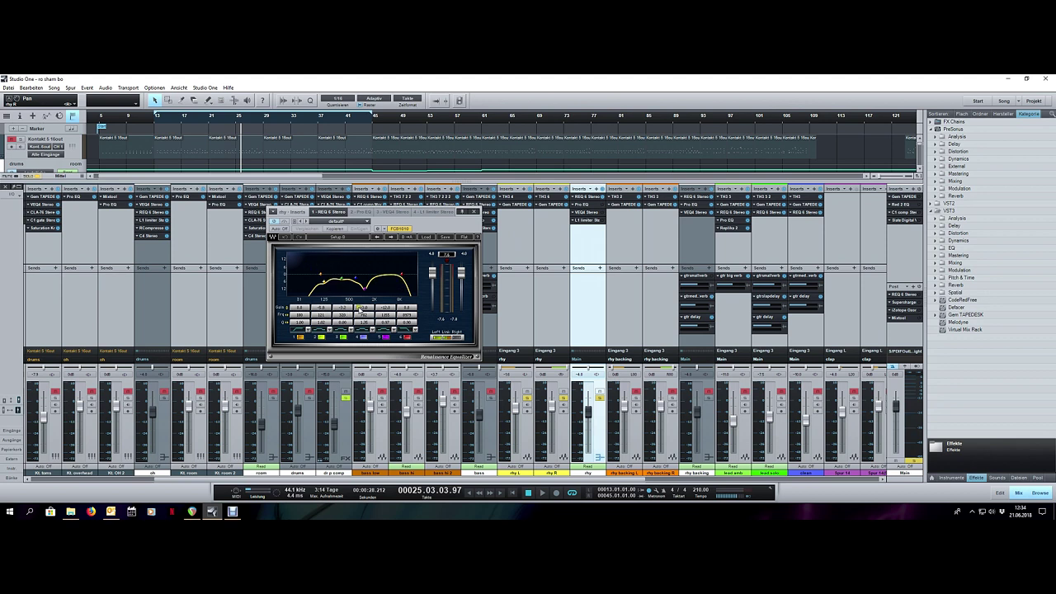
{"action": "key", "text": "space"}
{"action": "key", "text": "space"}
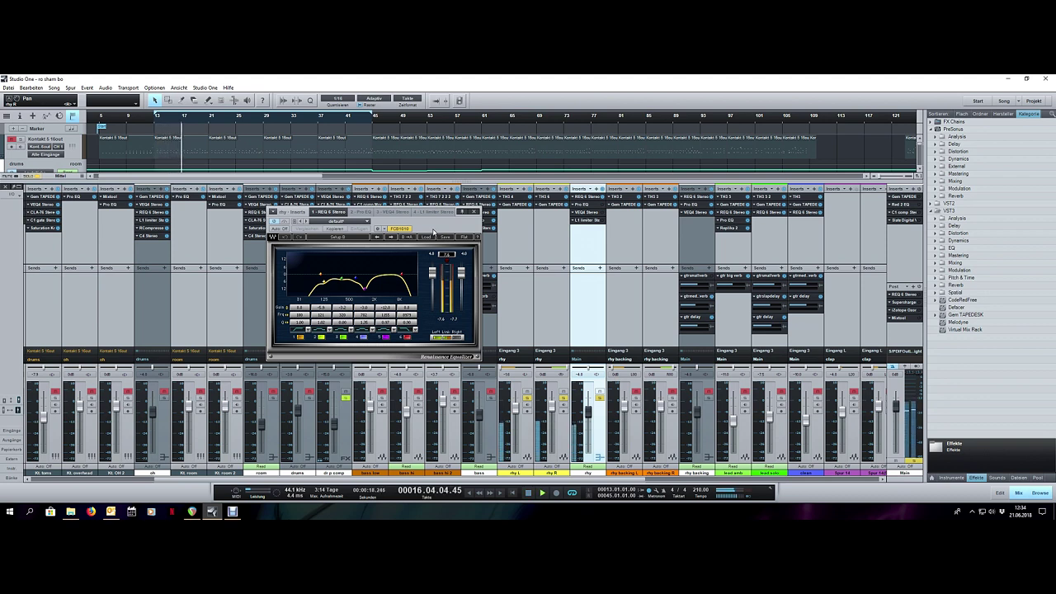
{"action": "key", "text": "space"}
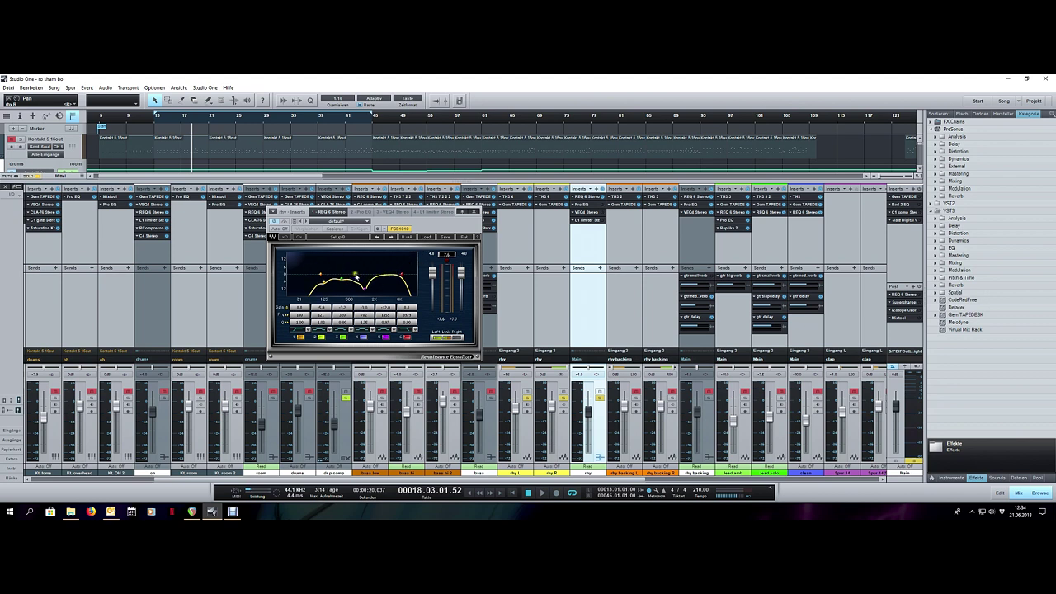
Drag one Renaissance EQ band to a new frequency and gain, creating a second boosted peak
{"action": "mouse_move", "coordinate": [357, 276]}
{"action": "left_mouse_down"}
{"action": "mouse_move", "coordinate": [361, 291]}
{"action": "mouse_move", "coordinate": [375, 282]}
{"action": "left_mouse_up"}
{"action": "left_click_drag", "start_coordinate": [429, 219], "coordinate": [429, 223]}
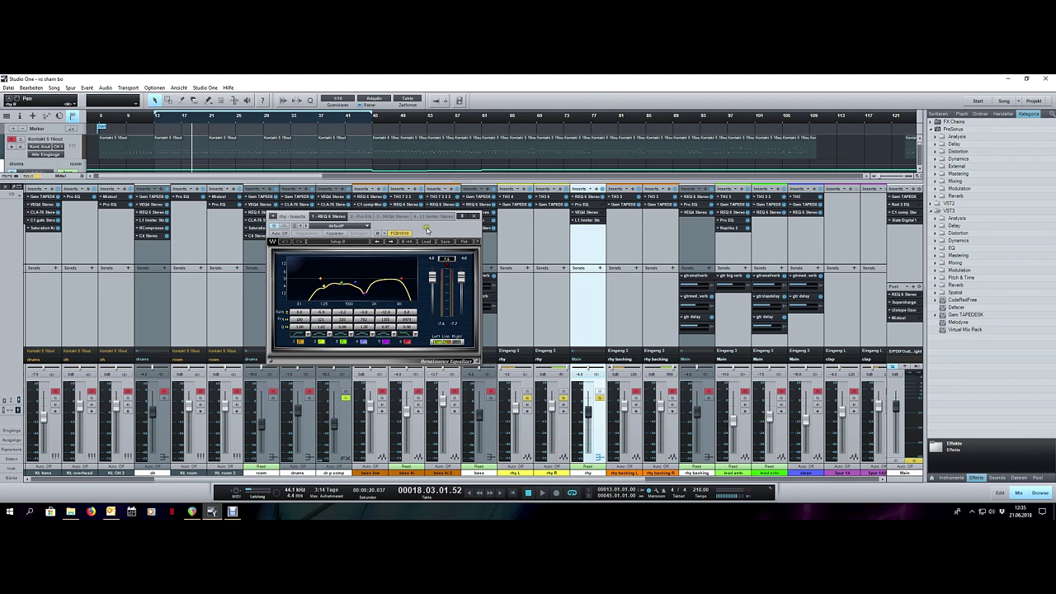
{"action": "left_click_drag", "start_coordinate": [428, 229], "coordinate": [426, 226]}
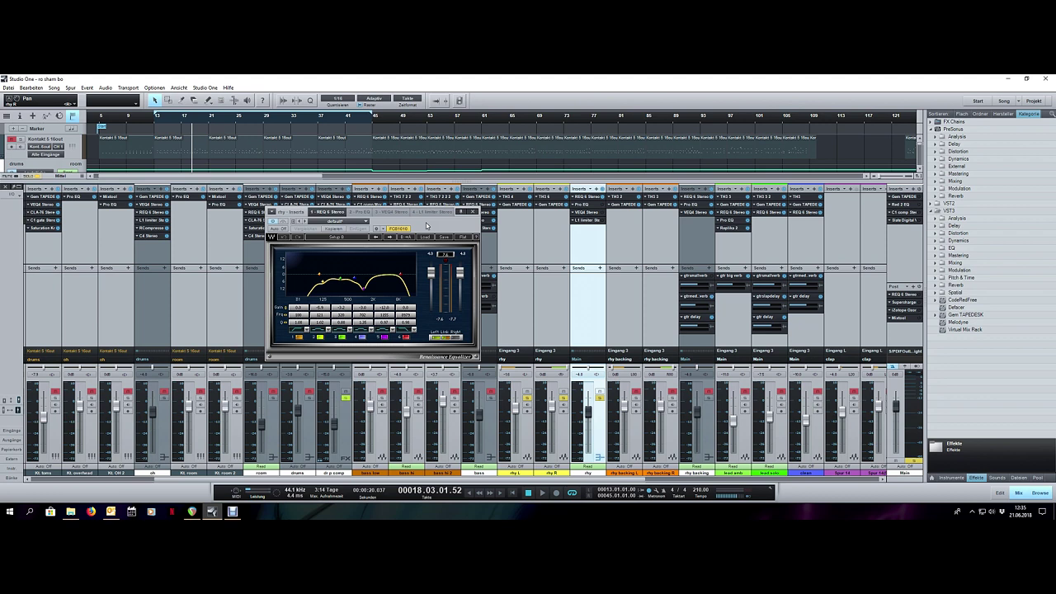
Audition the song briefly with the REQ 6, then switch the plugin window to Pro EQ
{"action": "key", "text": "space"}
{"action": "left_click_drag", "start_coordinate": [427, 225], "coordinate": [419, 221]}
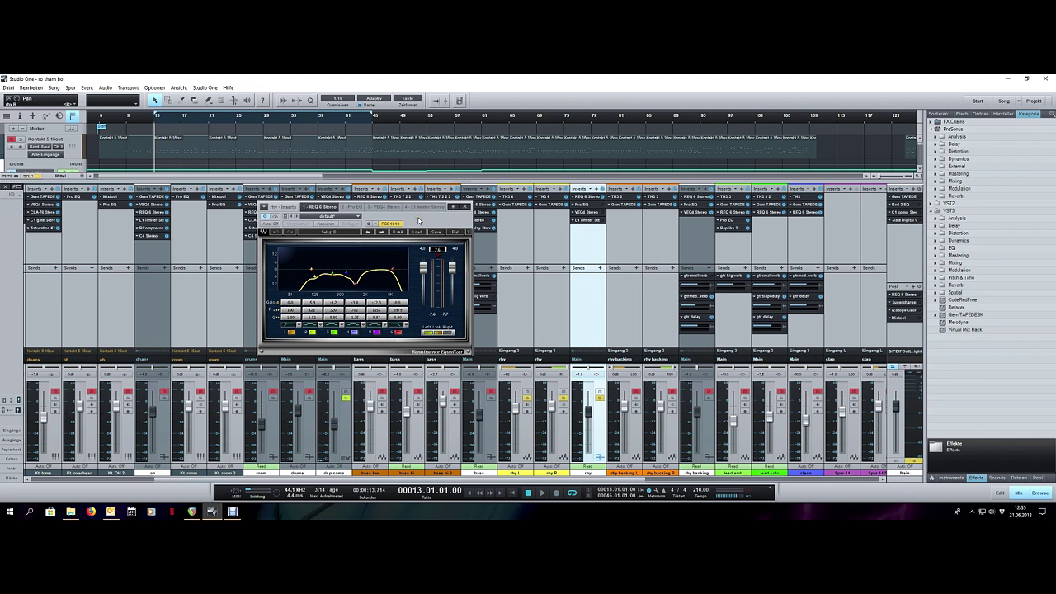
{"action": "key", "text": "space"}
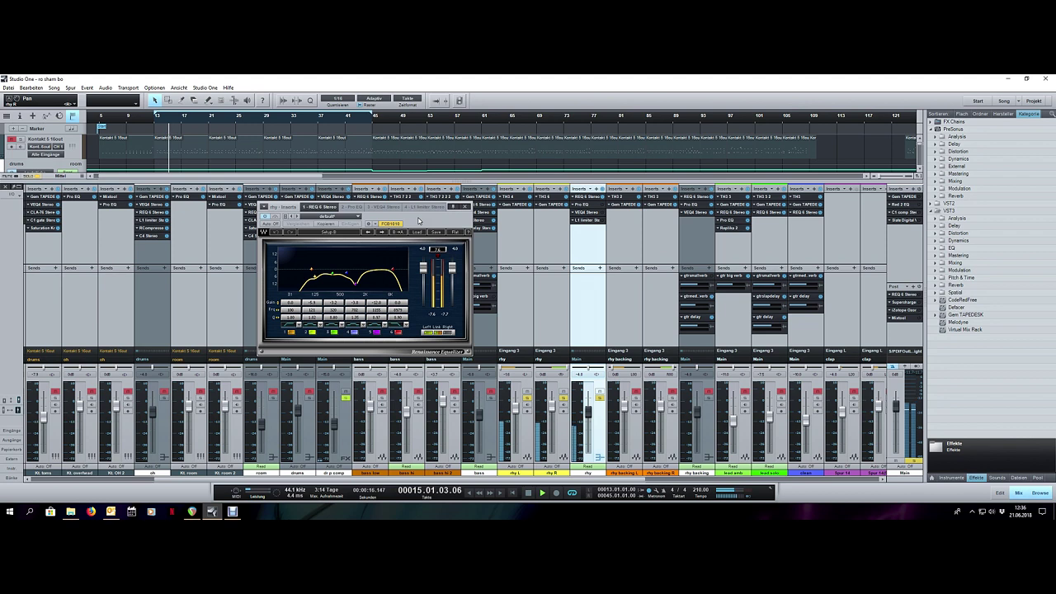
{"action": "key", "text": "space"}
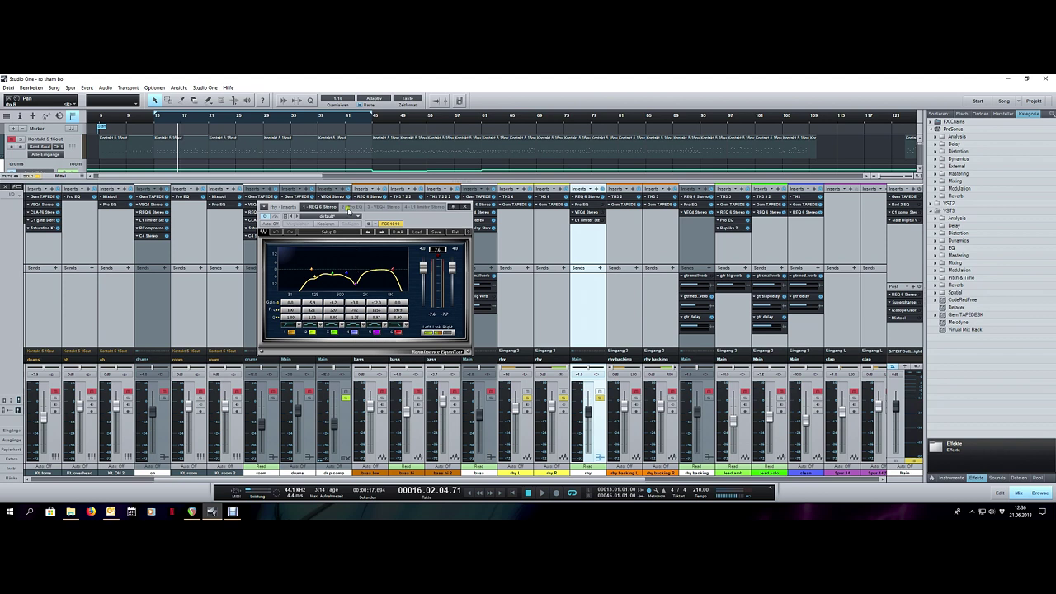
{"action": "left_click", "coordinate": [350, 207]}
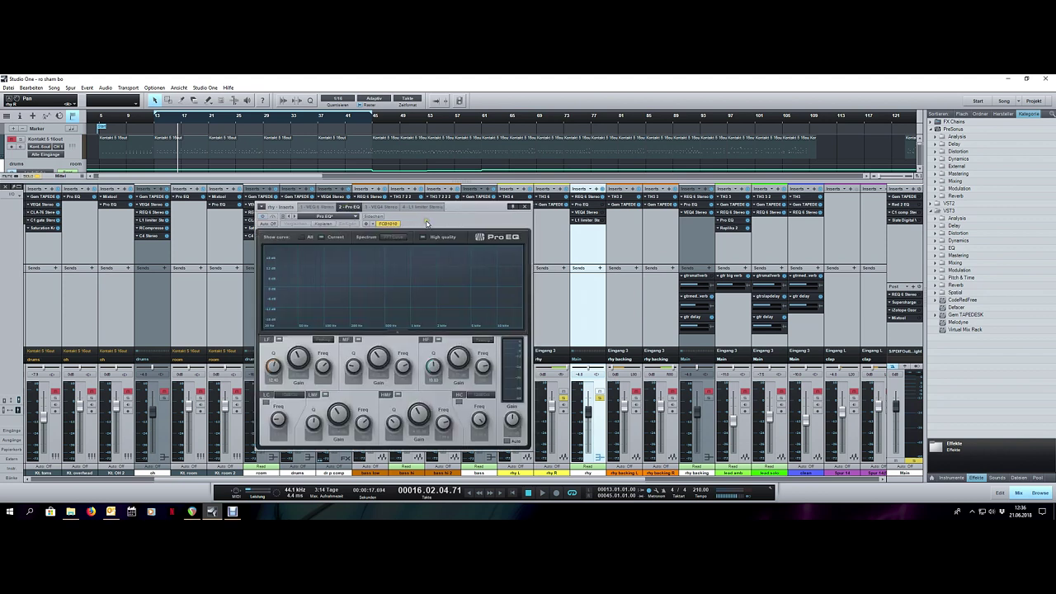
{"action": "left_click", "coordinate": [262, 218]}
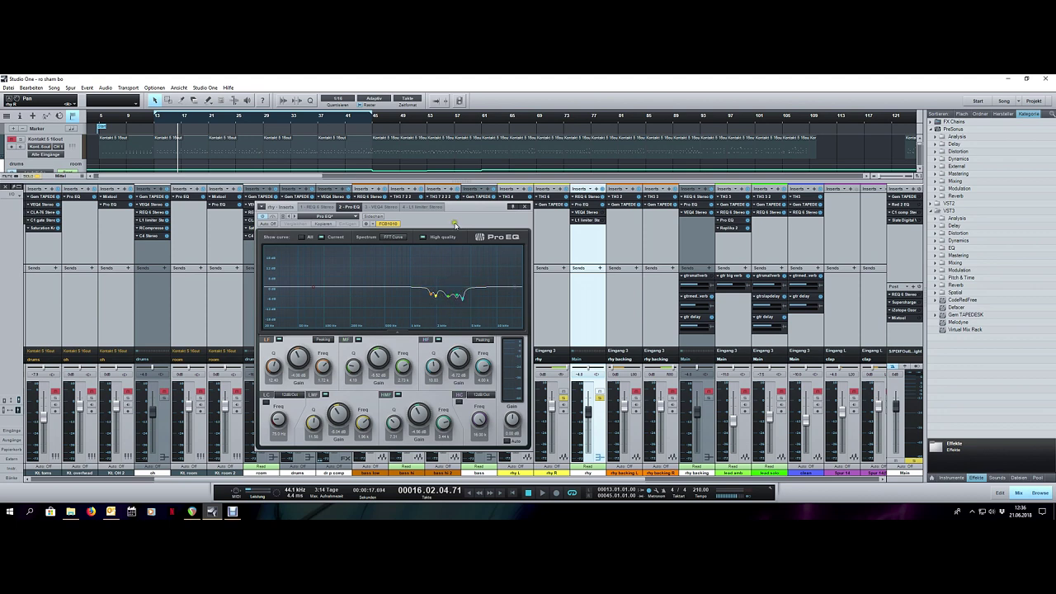
{"action": "left_click_drag", "start_coordinate": [455, 222], "coordinate": [379, 228]}
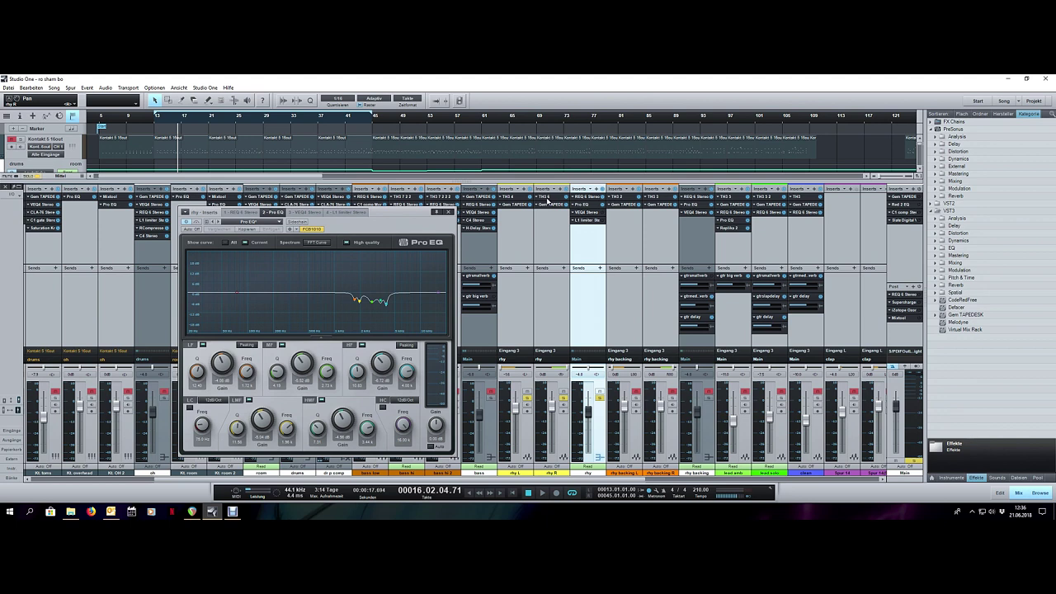
{"action": "key", "text": "space"}
{"action": "left_click", "coordinate": [186, 222]}
{"action": "key", "text": "space"}
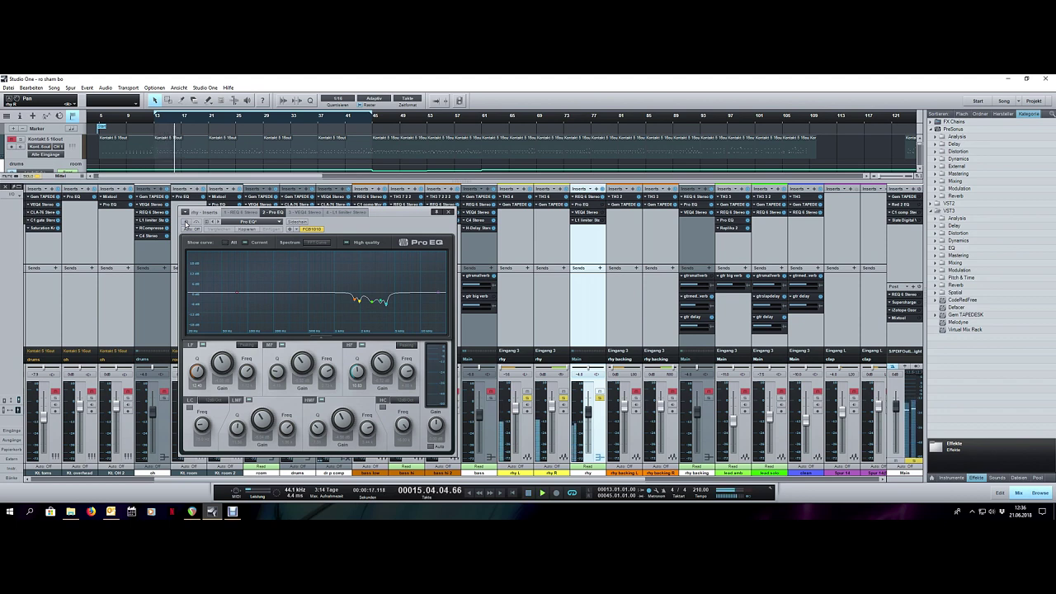
{"action": "key", "text": "space"}
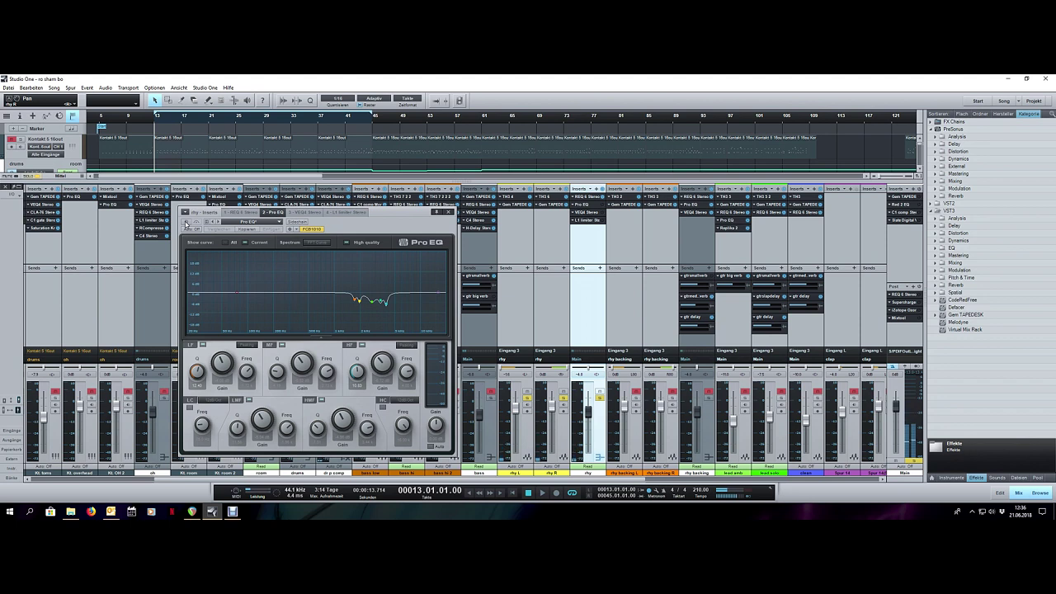
{"action": "left_click", "coordinate": [186, 223]}
{"action": "key", "text": "space"}
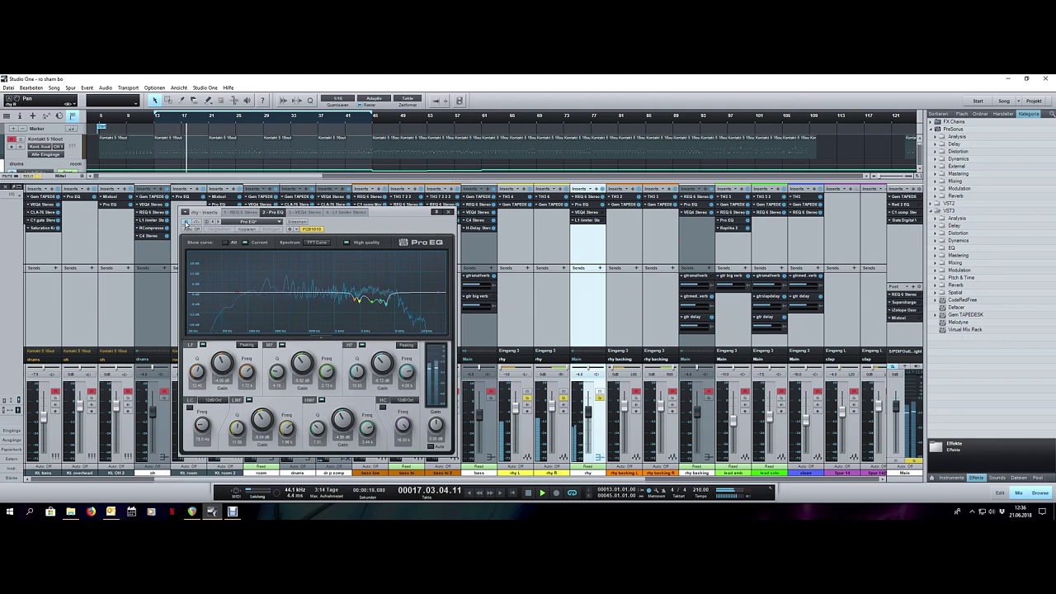
{"action": "key", "text": "space"}
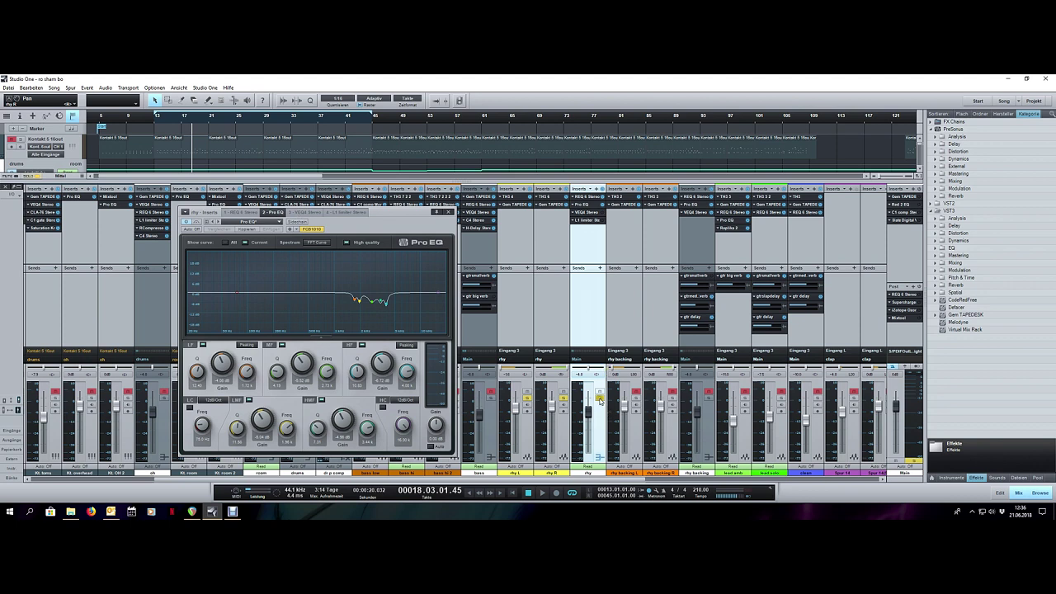
{"action": "key", "text": "KP_0"}
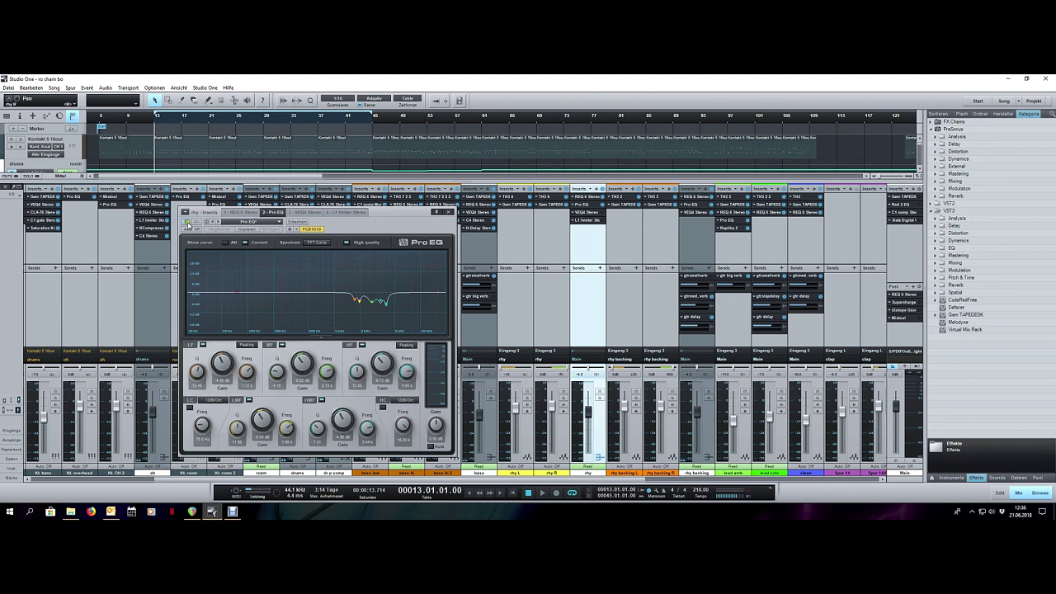
Bypass the Pro EQ and audition the Renaissance Equalizer, returning the playhead to bar 13
{"action": "left_click", "coordinate": [187, 221]}
{"action": "left_click", "coordinate": [221, 220]}
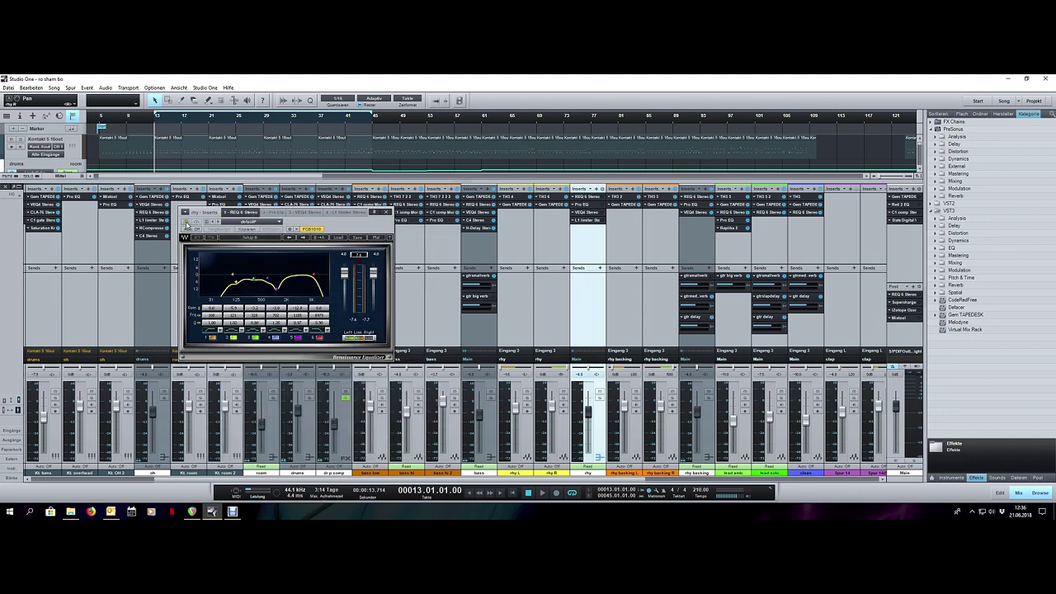
{"action": "key", "text": "space"}
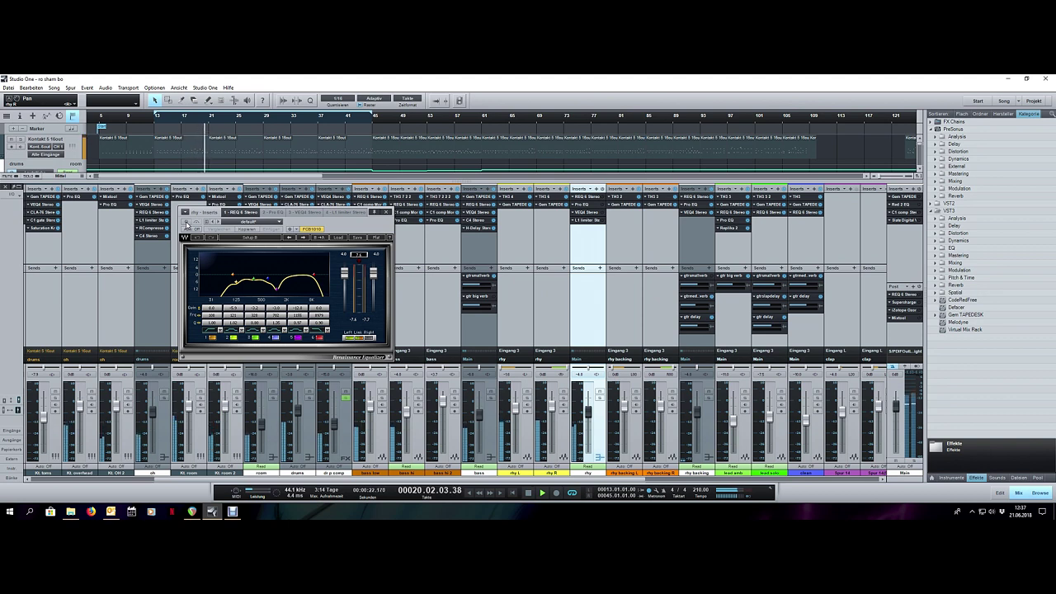
{"action": "key", "text": "space"}
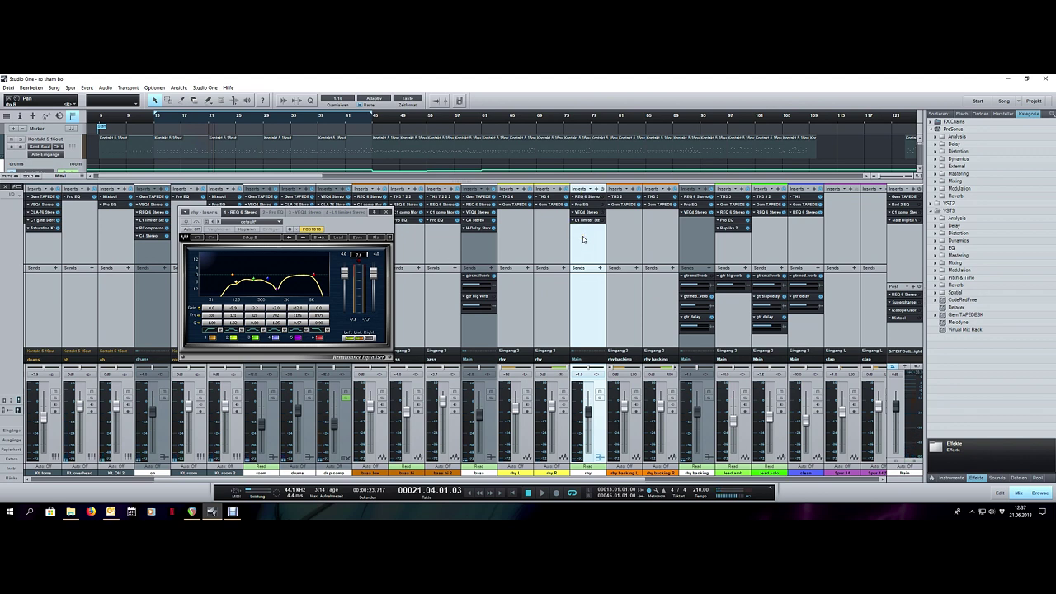
{"action": "key", "text": "KP_0"}
Raise a REQ 6 peak near 2k and lift its low band, then play and view Pro EQ
{"action": "left_click_drag", "start_coordinate": [335, 224], "coordinate": [346, 225]}
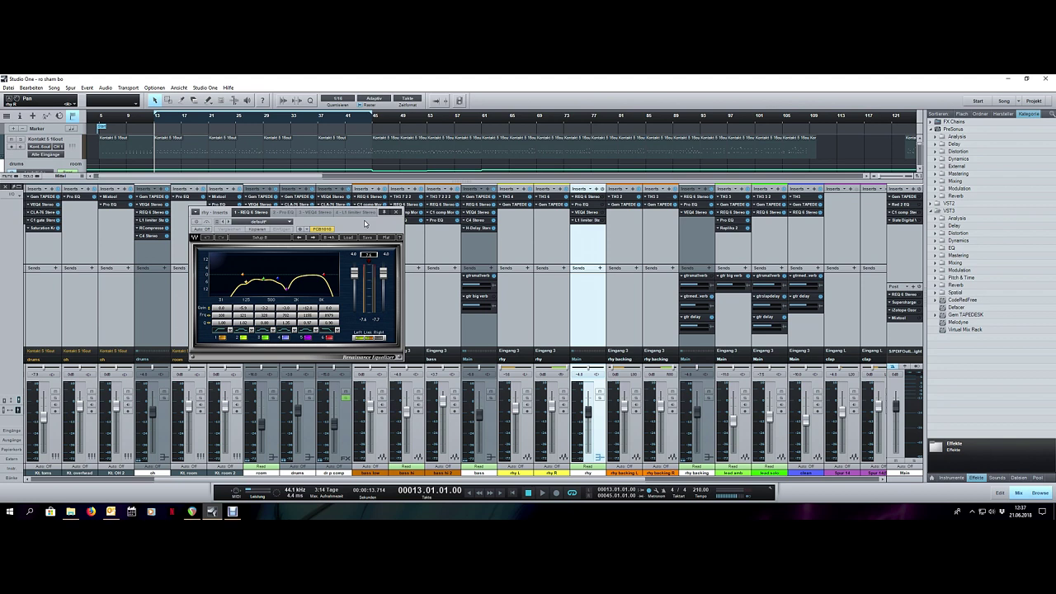
{"action": "left_click_drag", "start_coordinate": [281, 285], "coordinate": [302, 274]}
{"action": "left_click_drag", "start_coordinate": [246, 287], "coordinate": [243, 273]}
{"action": "key", "text": "space"}
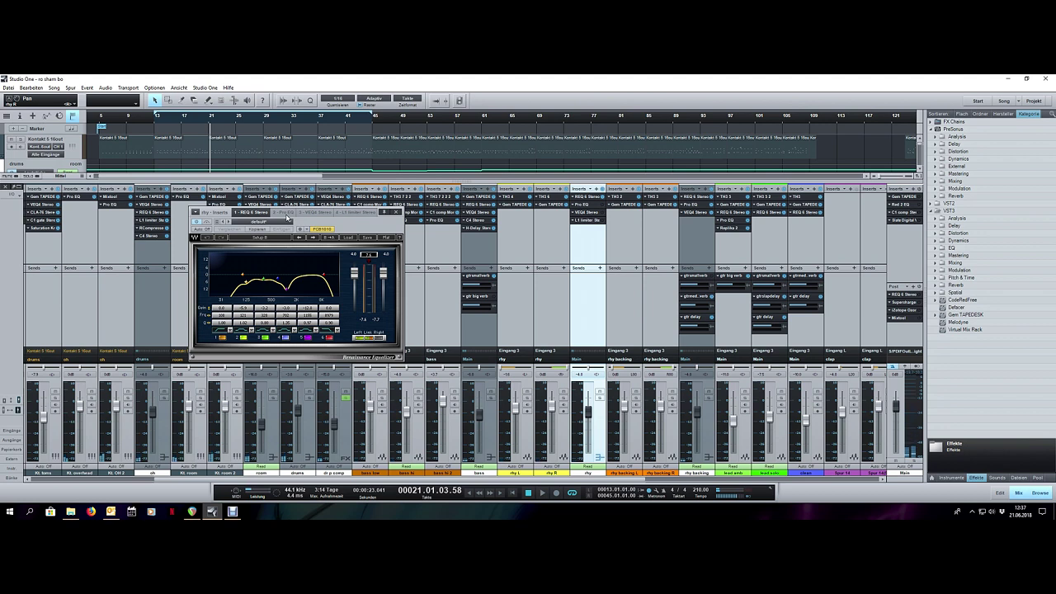
{"action": "left_click", "coordinate": [285, 214]}
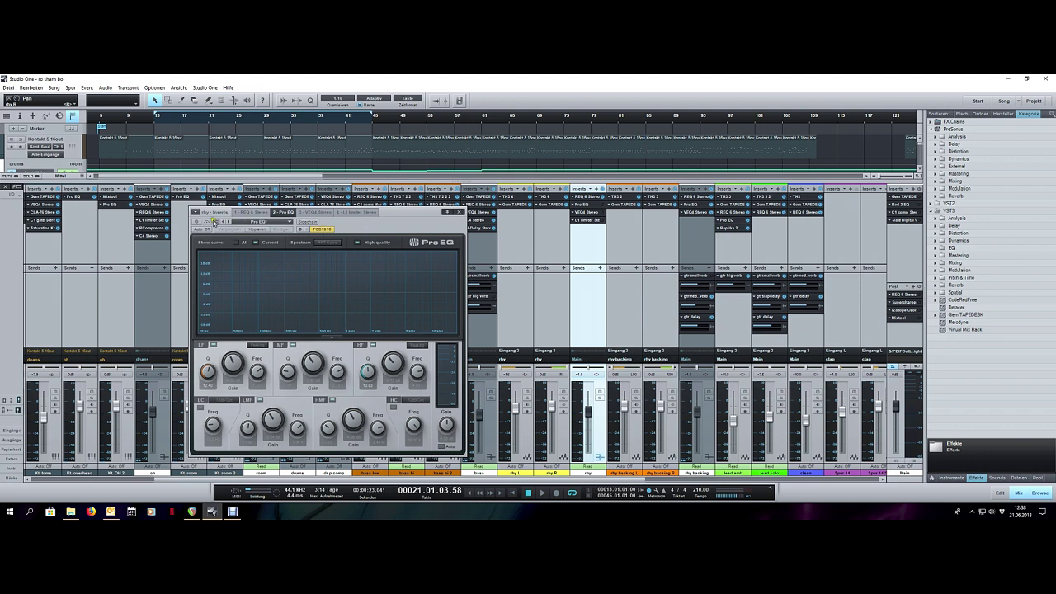
Re-enable the Pro EQ resonance cuts, audition from bar 13, then bring up VEQ4 Stereo
{"action": "left_click", "coordinate": [202, 222]}
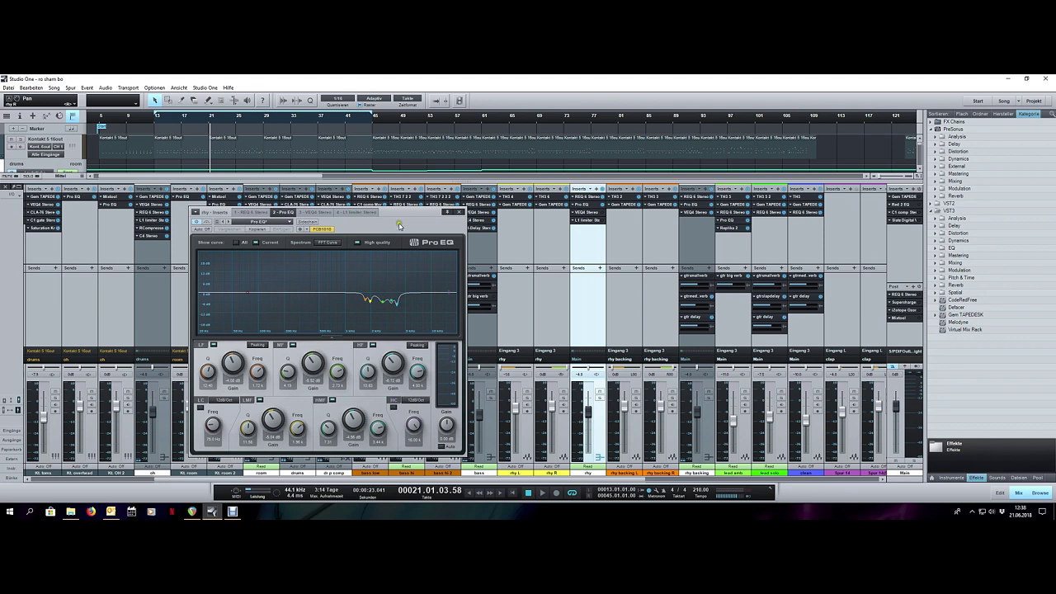
{"action": "key", "text": "space"}
{"action": "key", "text": "space"}
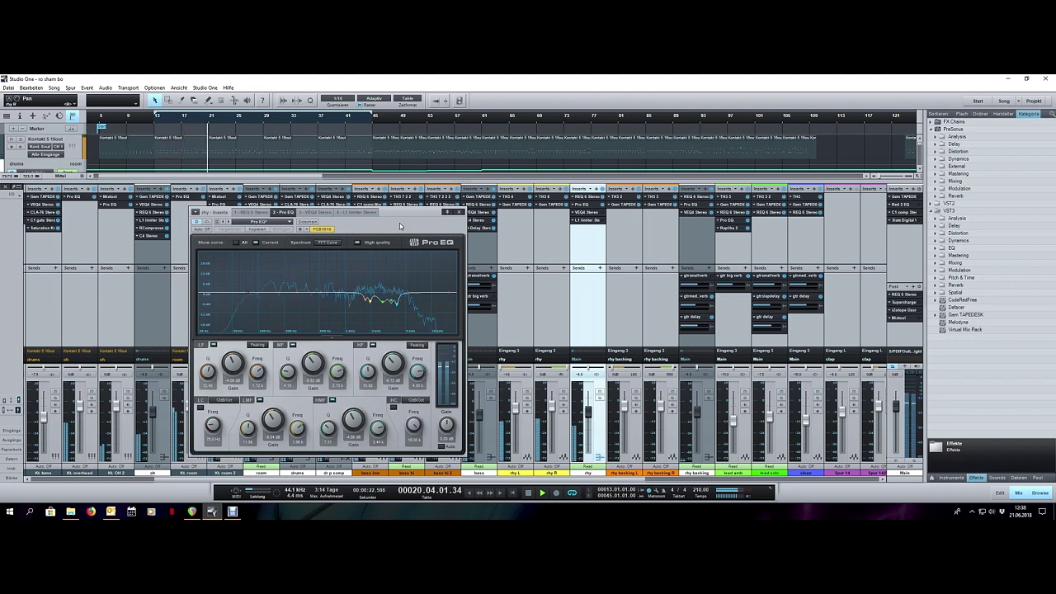
{"action": "key", "text": "space"}
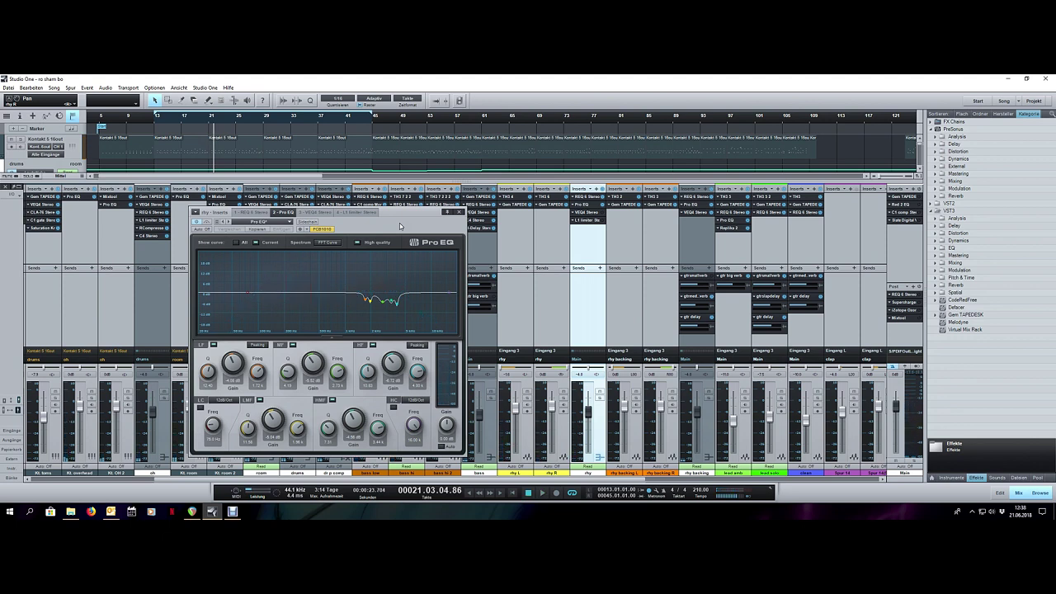
{"action": "left_click", "coordinate": [316, 213]}
Boost the VEQ4 high-mid presence band and audition the change from bar 13
{"action": "mouse_move", "coordinate": [418, 219]}
{"action": "left_mouse_down"}
{"action": "mouse_move", "coordinate": [403, 230]}
{"action": "mouse_move", "coordinate": [412, 226]}
{"action": "left_mouse_up"}
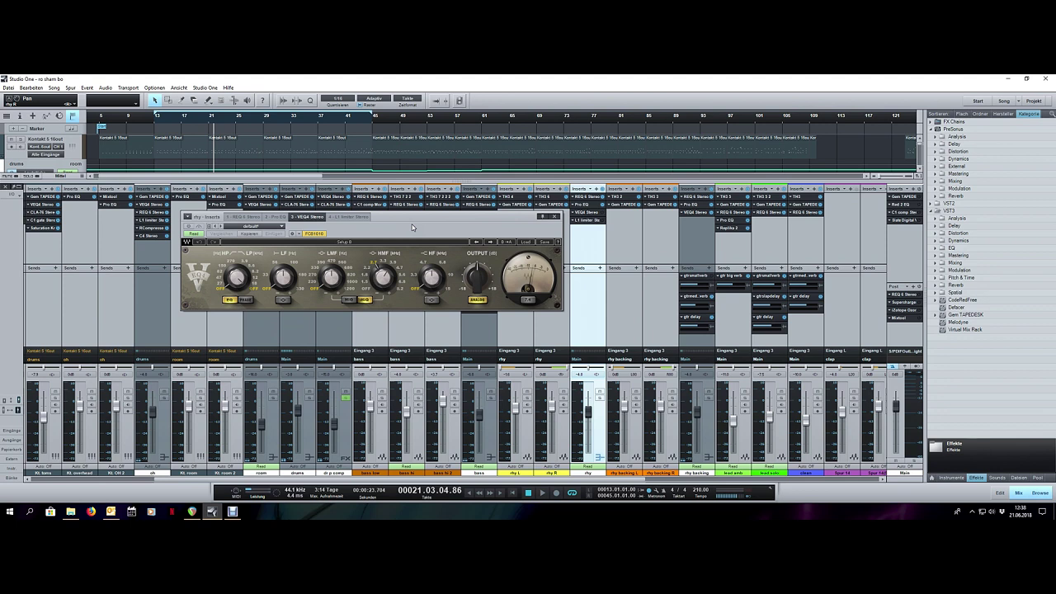
{"action": "left_click_drag", "start_coordinate": [371, 273], "coordinate": [400, 275]}
{"action": "key", "text": "space"}
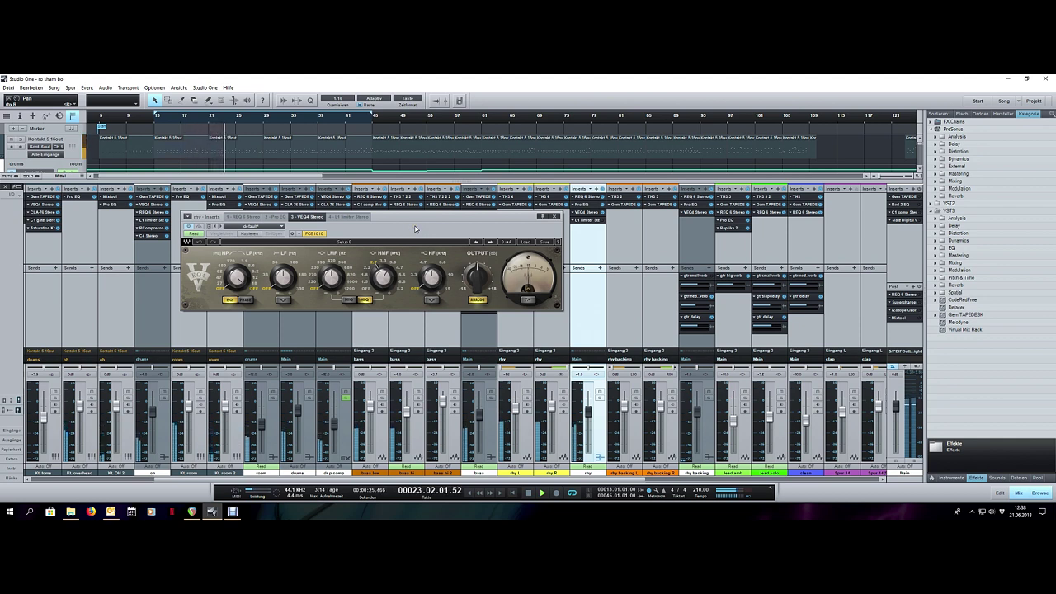
{"action": "key", "text": "space"}
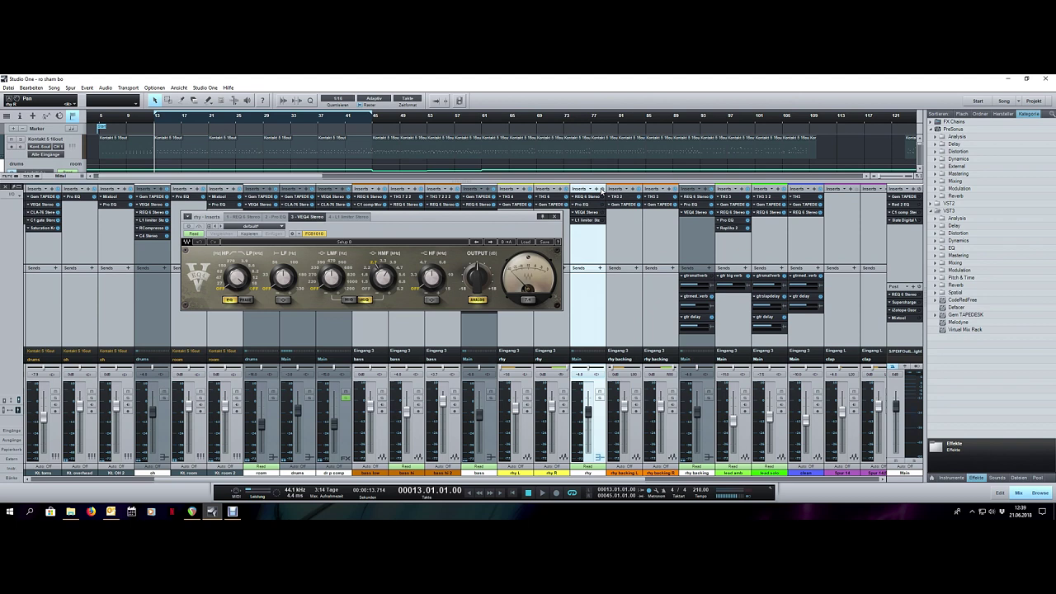
{"action": "key", "text": "space"}
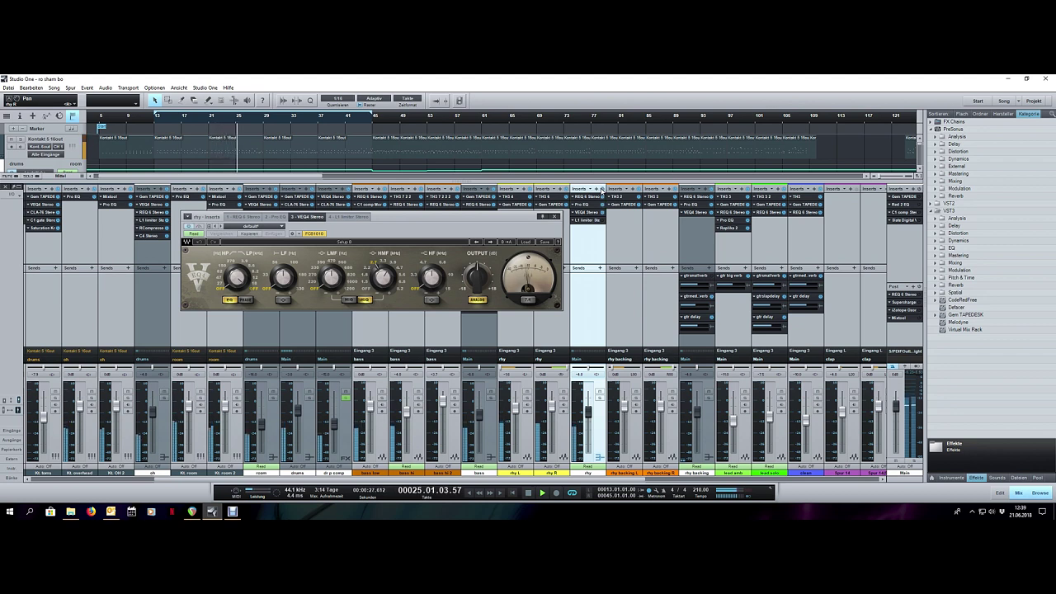
Compare against the Pro EQ insert, then stop playback
{"action": "left_click", "coordinate": [279, 217]}
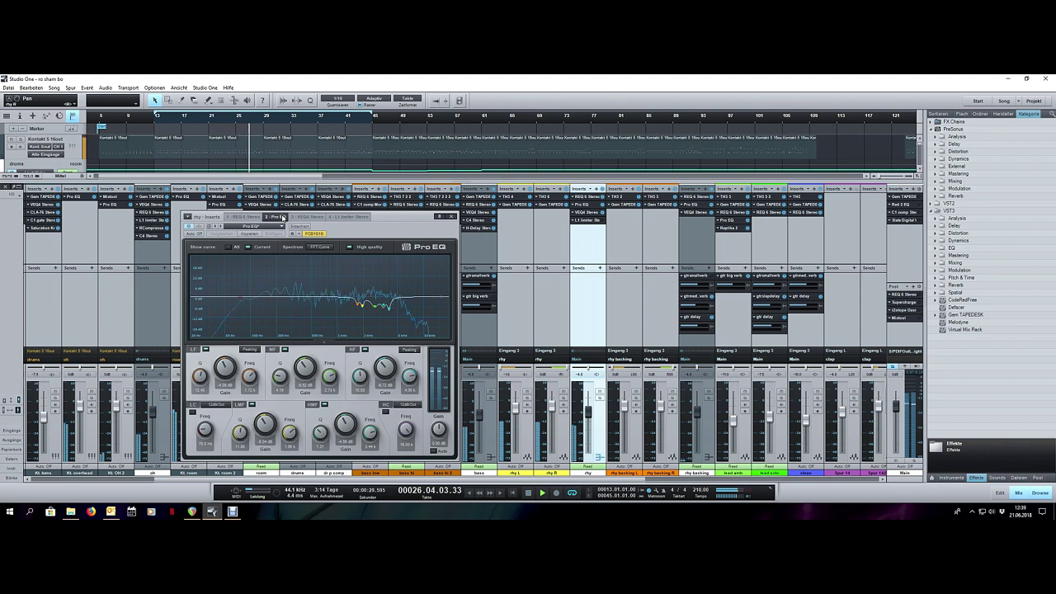
{"action": "left_click_drag", "start_coordinate": [405, 227], "coordinate": [411, 218]}
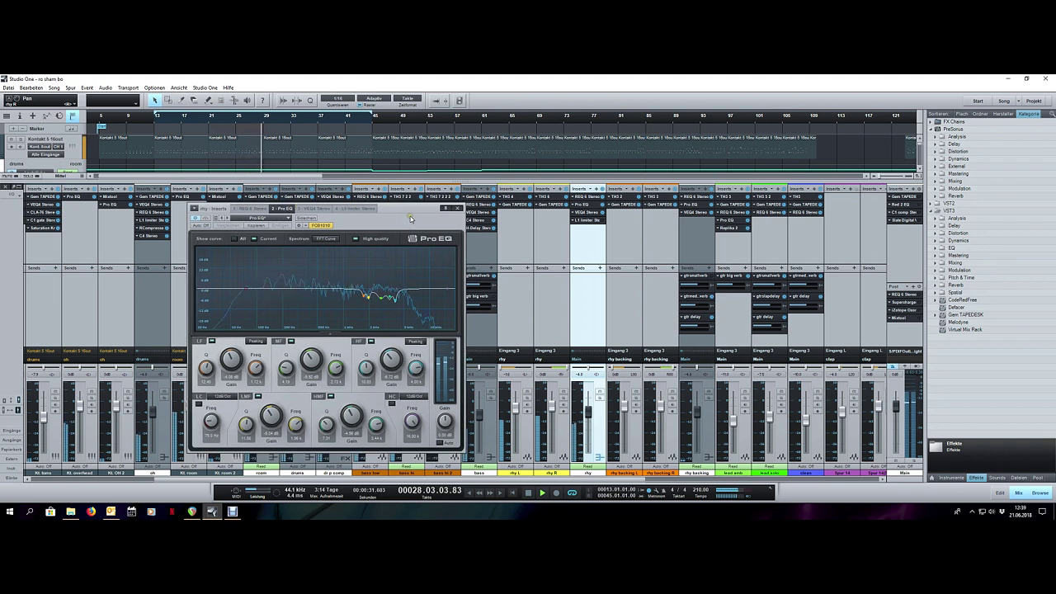
{"action": "key", "text": "space"}
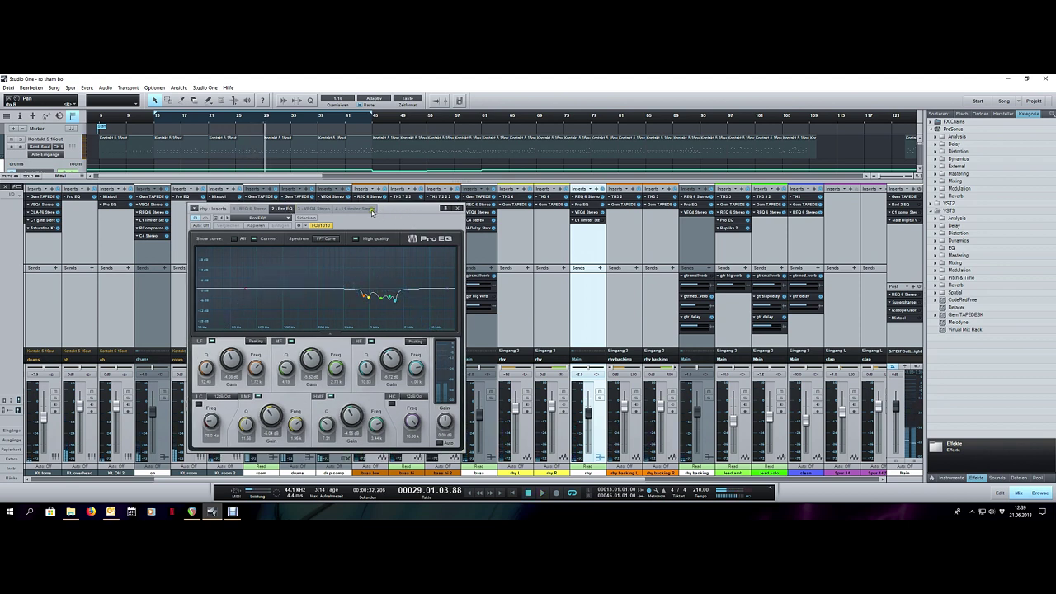
Bring up the rhy bus L1 Limiter and reposition its window slightly right and down
{"action": "left_click", "coordinate": [371, 212]}
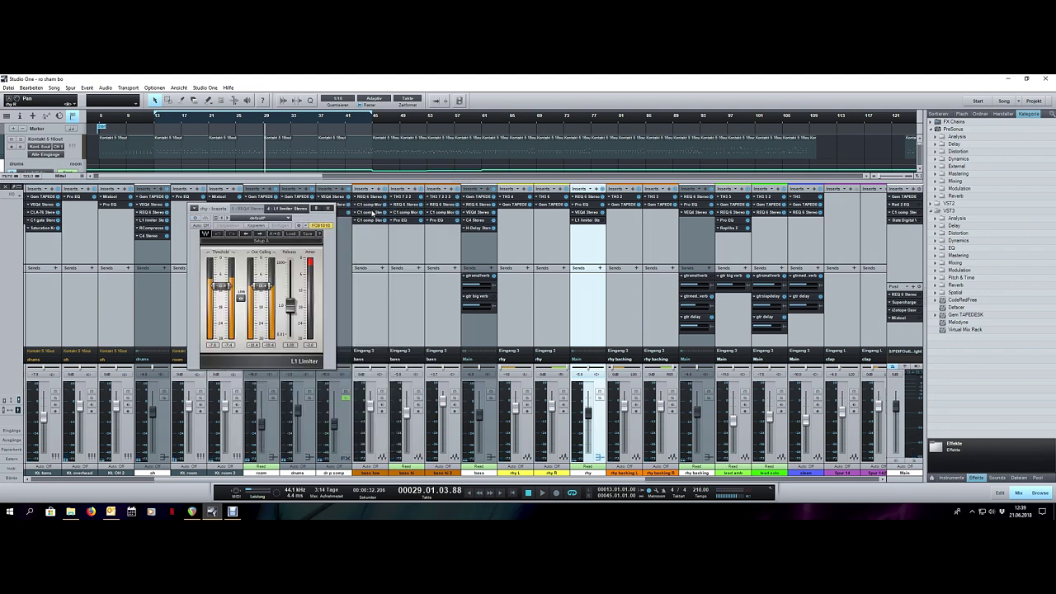
{"action": "left_click_drag", "start_coordinate": [311, 216], "coordinate": [359, 226]}
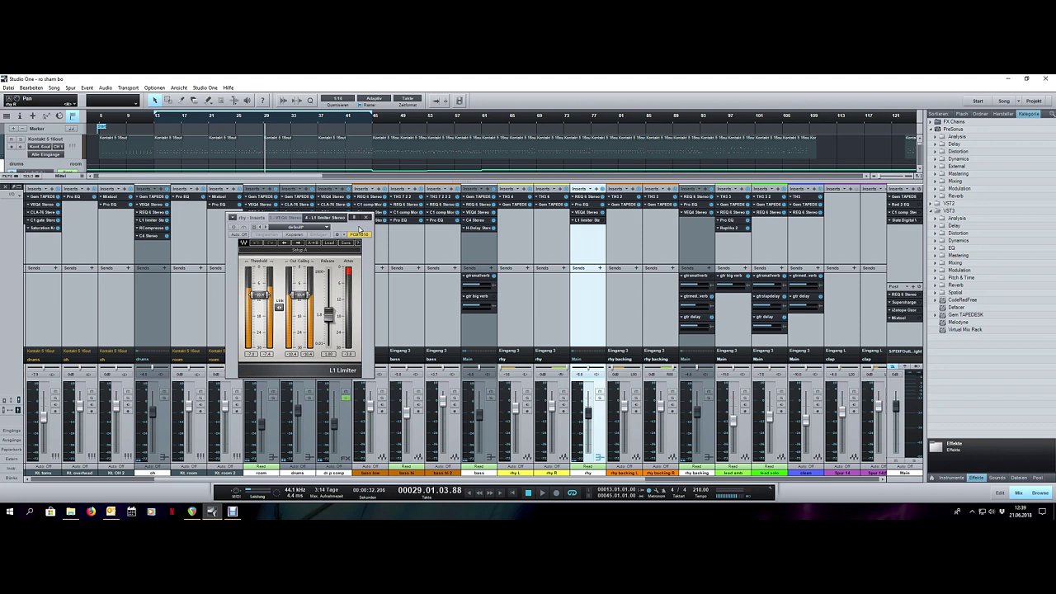
{"action": "left_click_drag", "start_coordinate": [359, 229], "coordinate": [361, 226]}
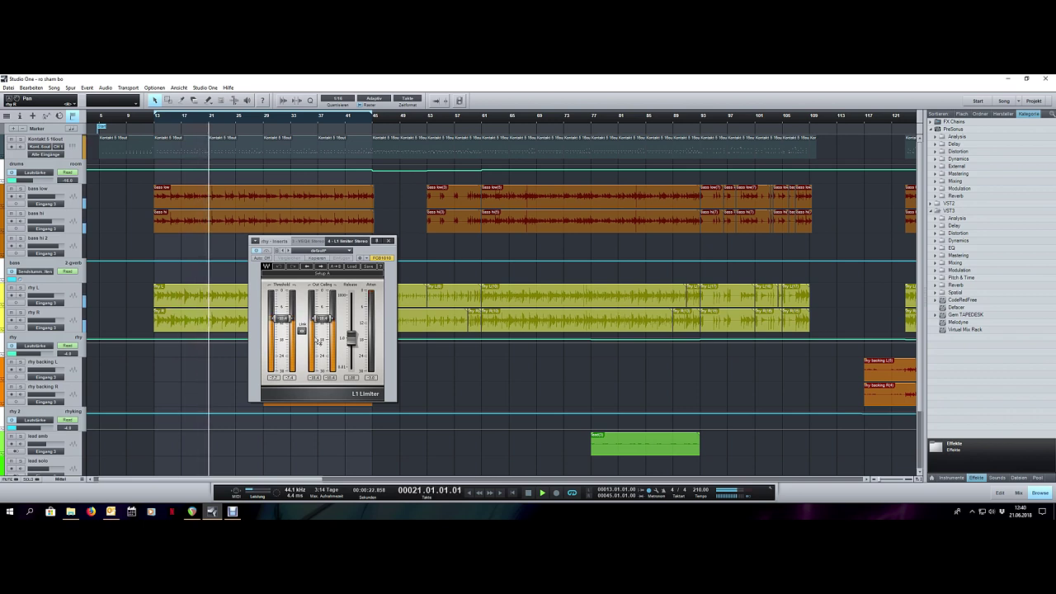
Stop playback and select the empty start of the rhy L lane in the arrangement
{"action": "key", "text": "space"}
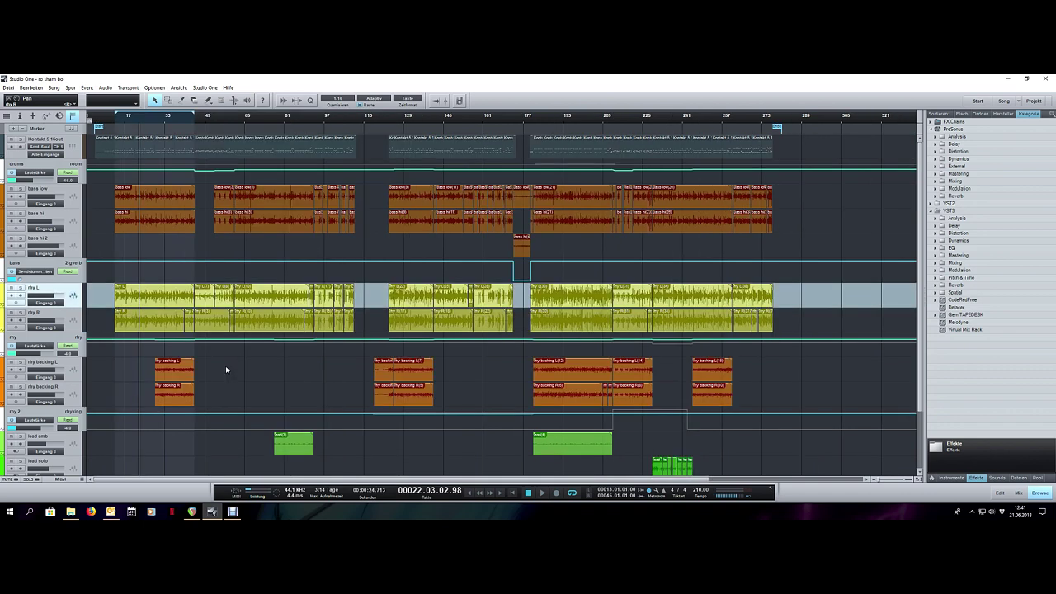
{"action": "scroll", "coordinate": [233, 365], "scroll_direction": "down", "scroll_amount": 3}
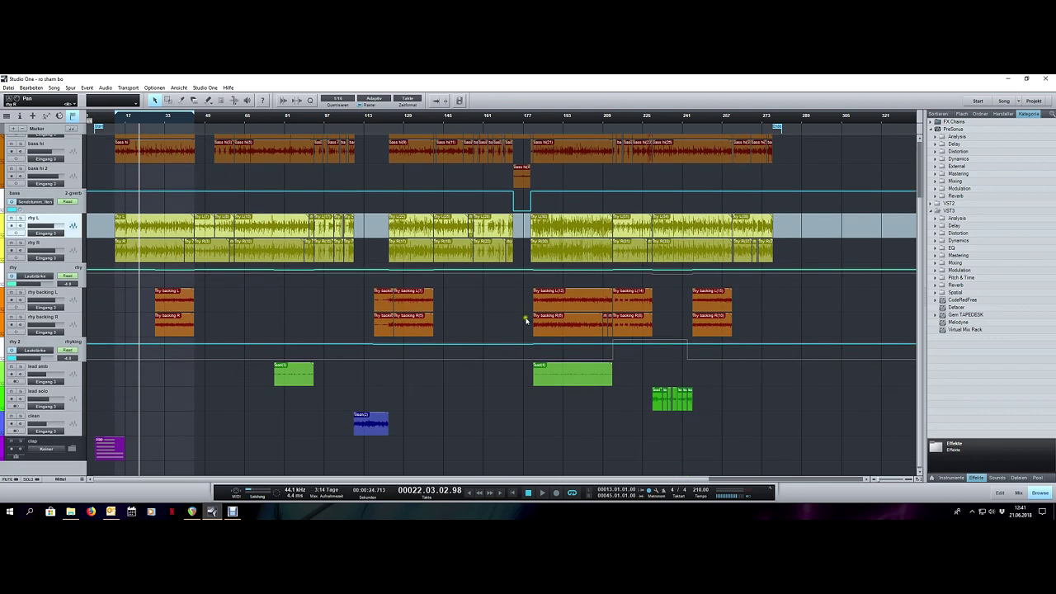
{"action": "scroll", "coordinate": [346, 382], "scroll_direction": "up", "scroll_amount": 3}
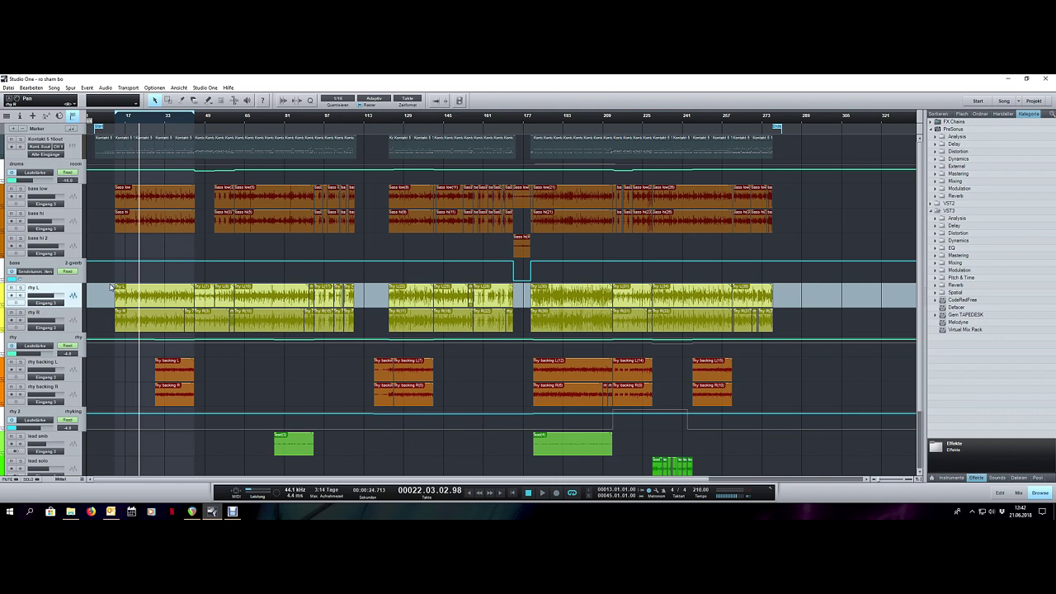
{"action": "left_click_drag", "start_coordinate": [91, 296], "coordinate": [110, 295]}
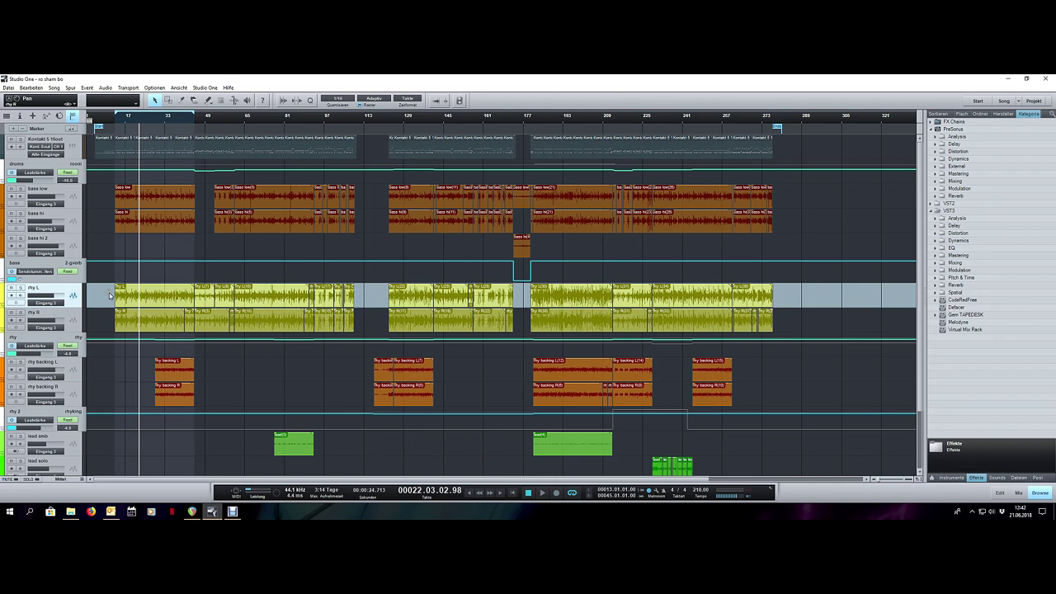